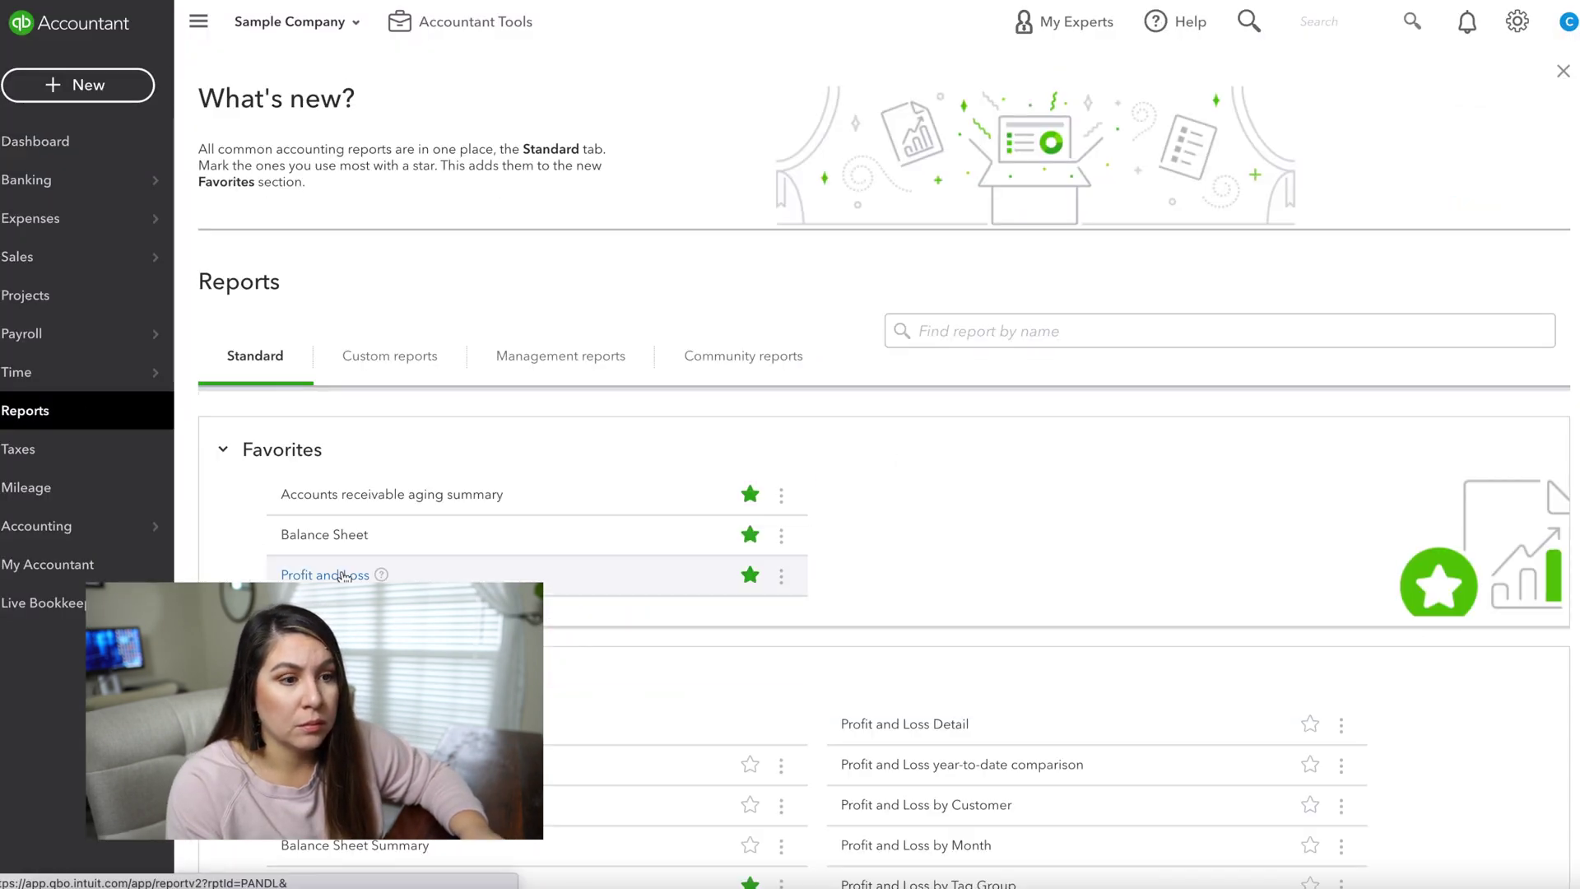
Step: Leave the sales receipt and open the Profit and Loss YTD Comparison report from Reports
{"action": "left_click", "coordinate": [343, 575]}
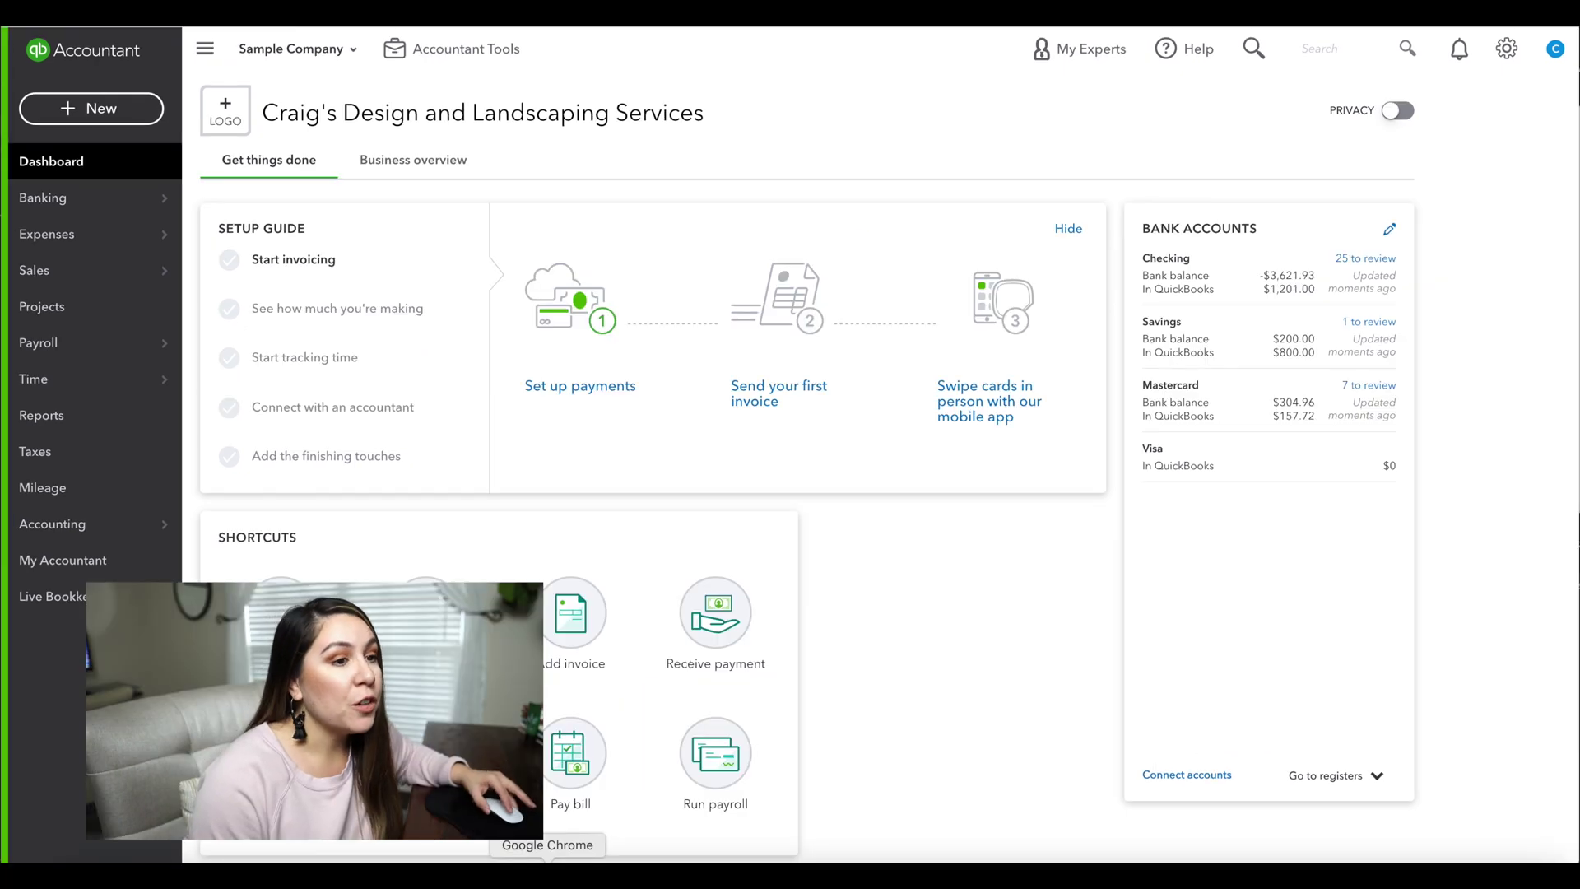
{"action": "left_click", "coordinate": [108, 423]}
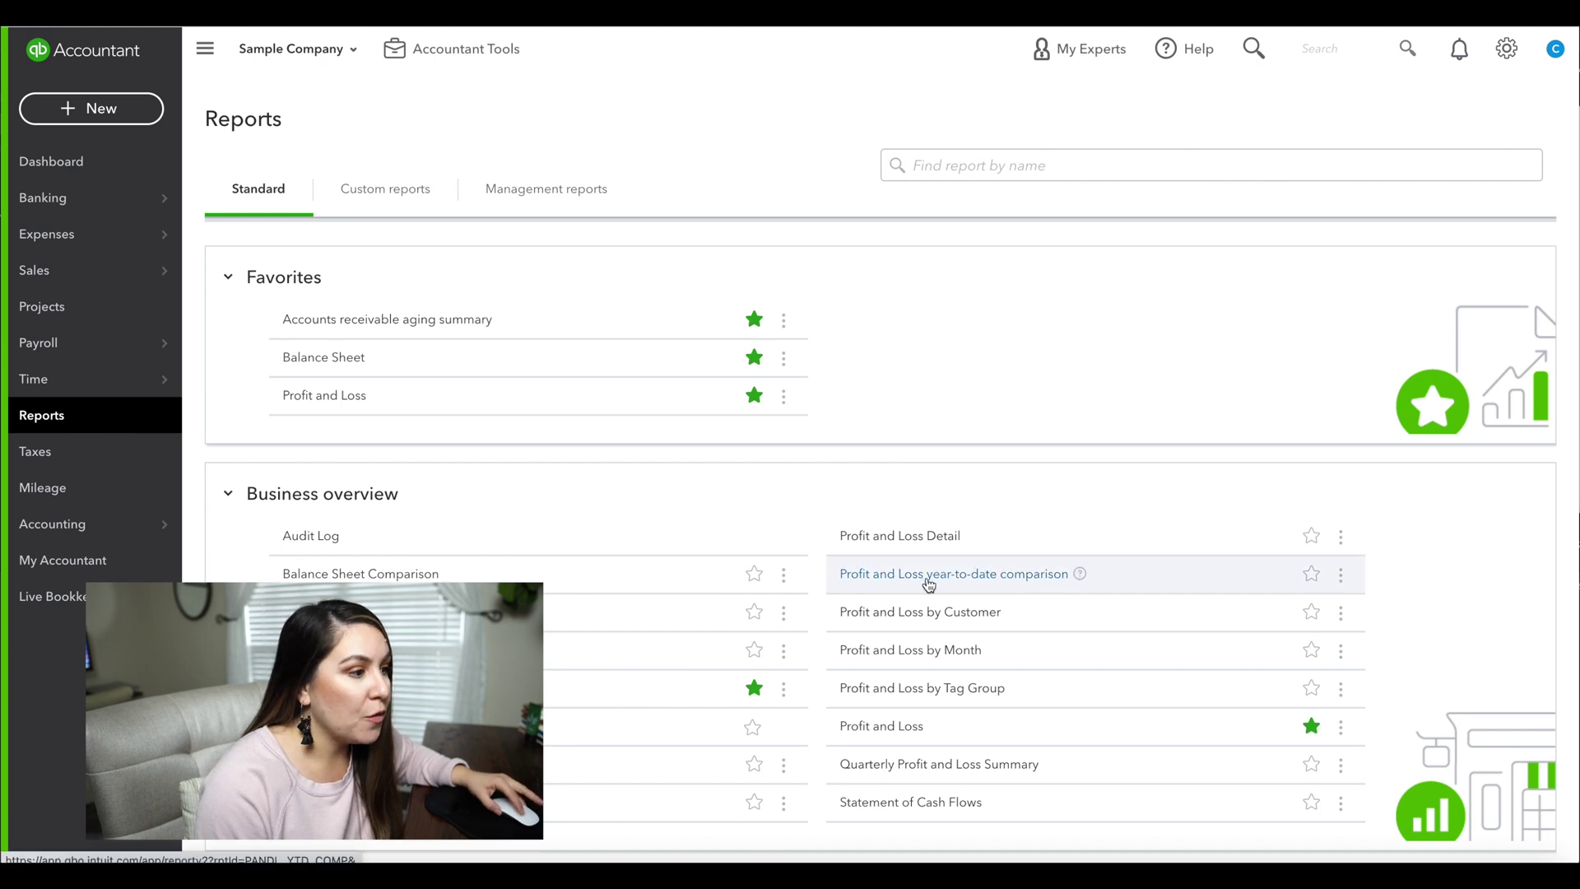
{"action": "left_click", "coordinate": [988, 579]}
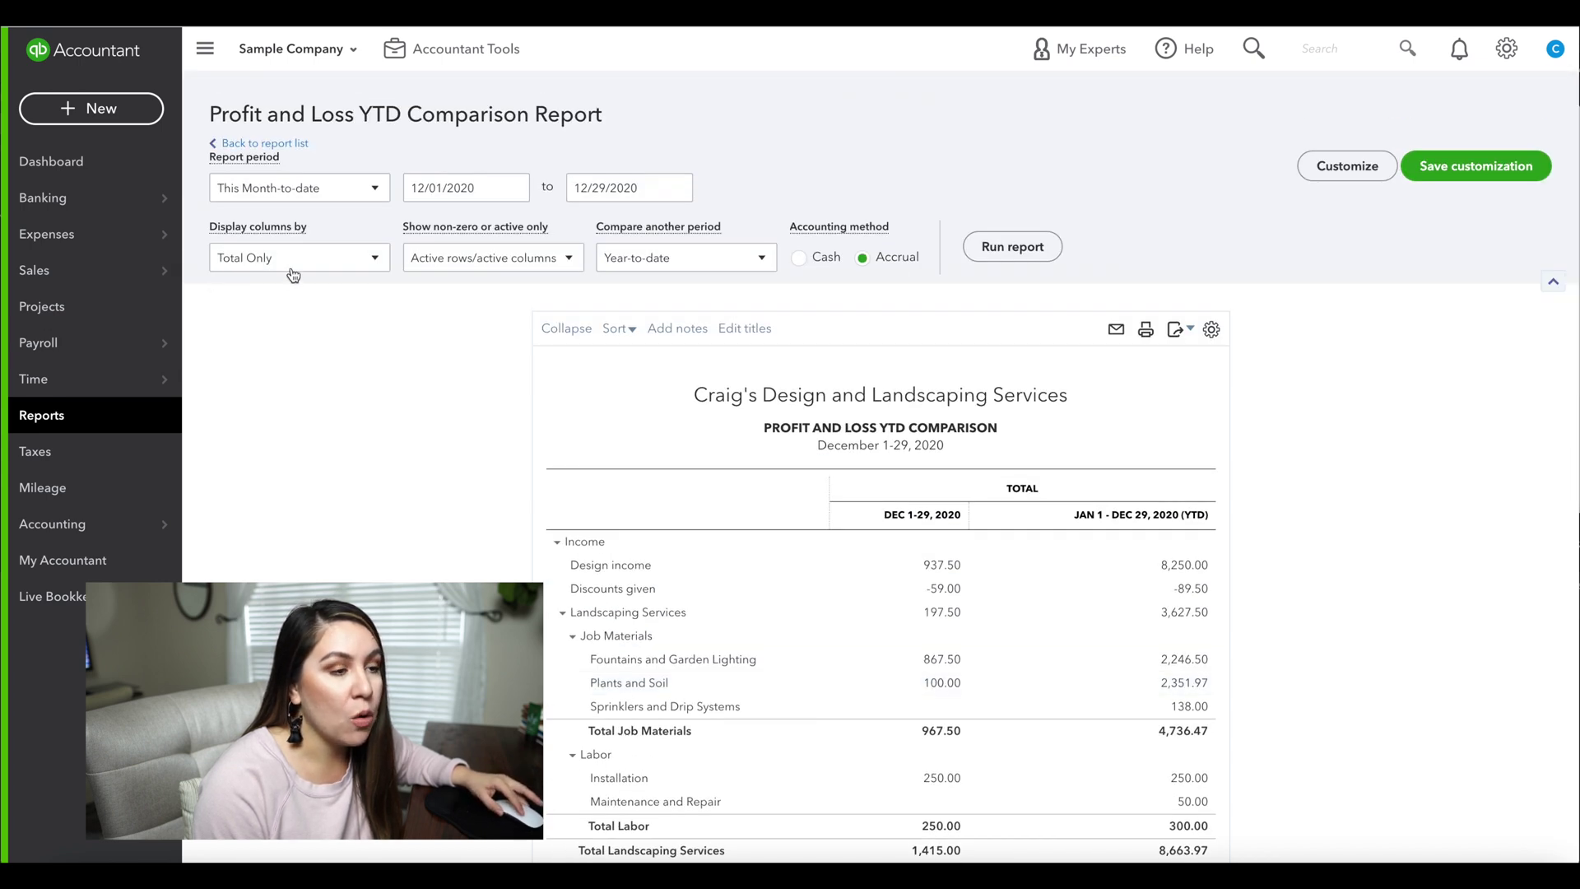
Step: Set the report to This Year by Quarters, compared with the previous year, then open Customize
{"action": "left_click", "coordinate": [298, 189]}
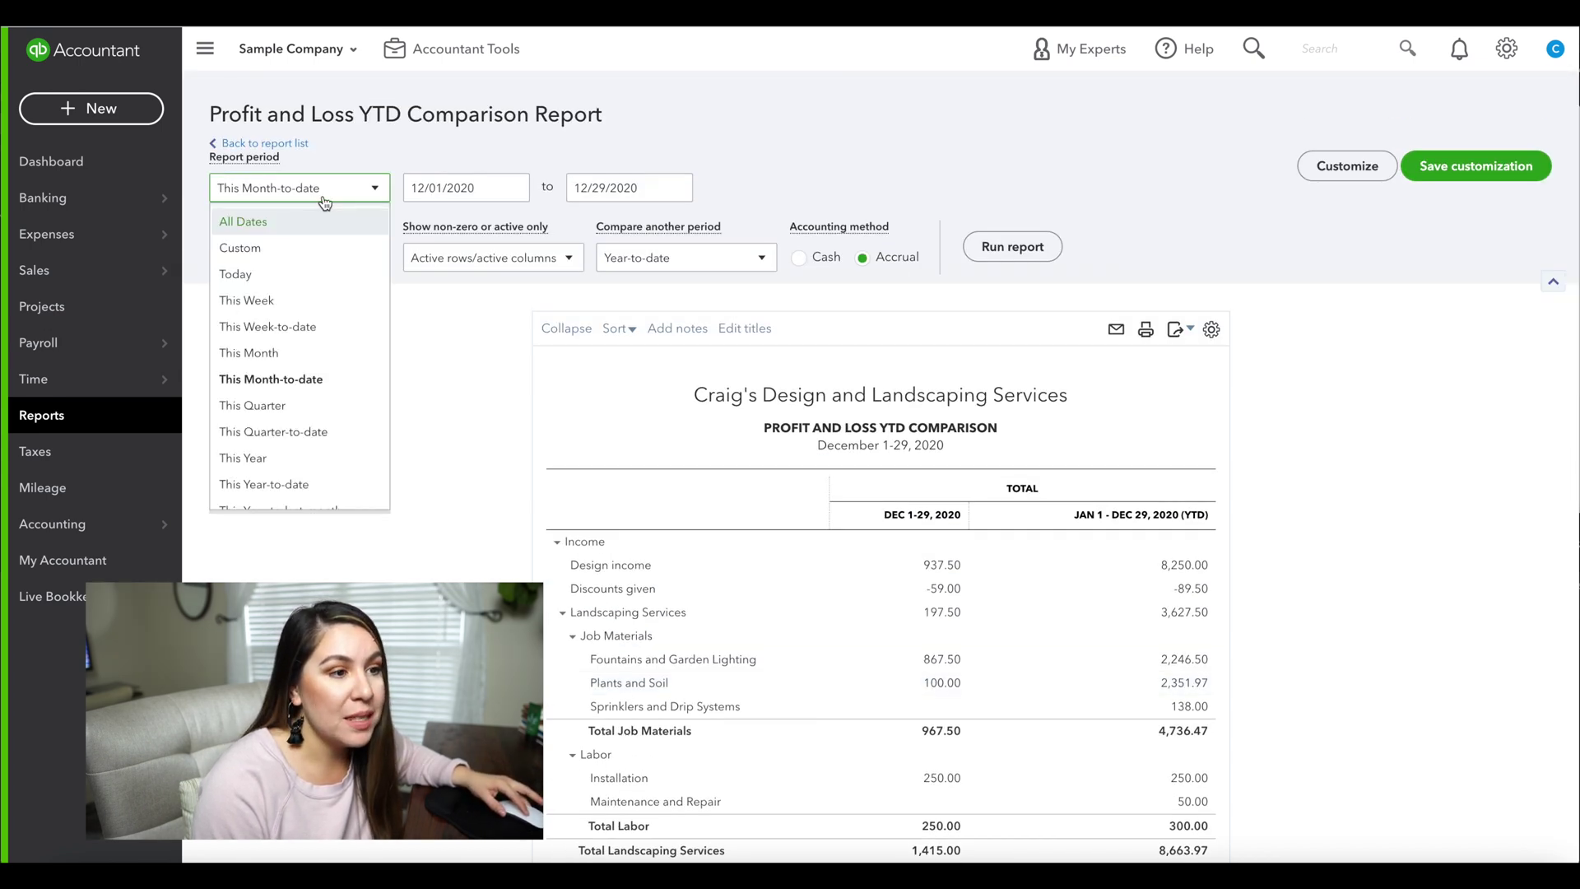
{"action": "left_click", "coordinate": [297, 457]}
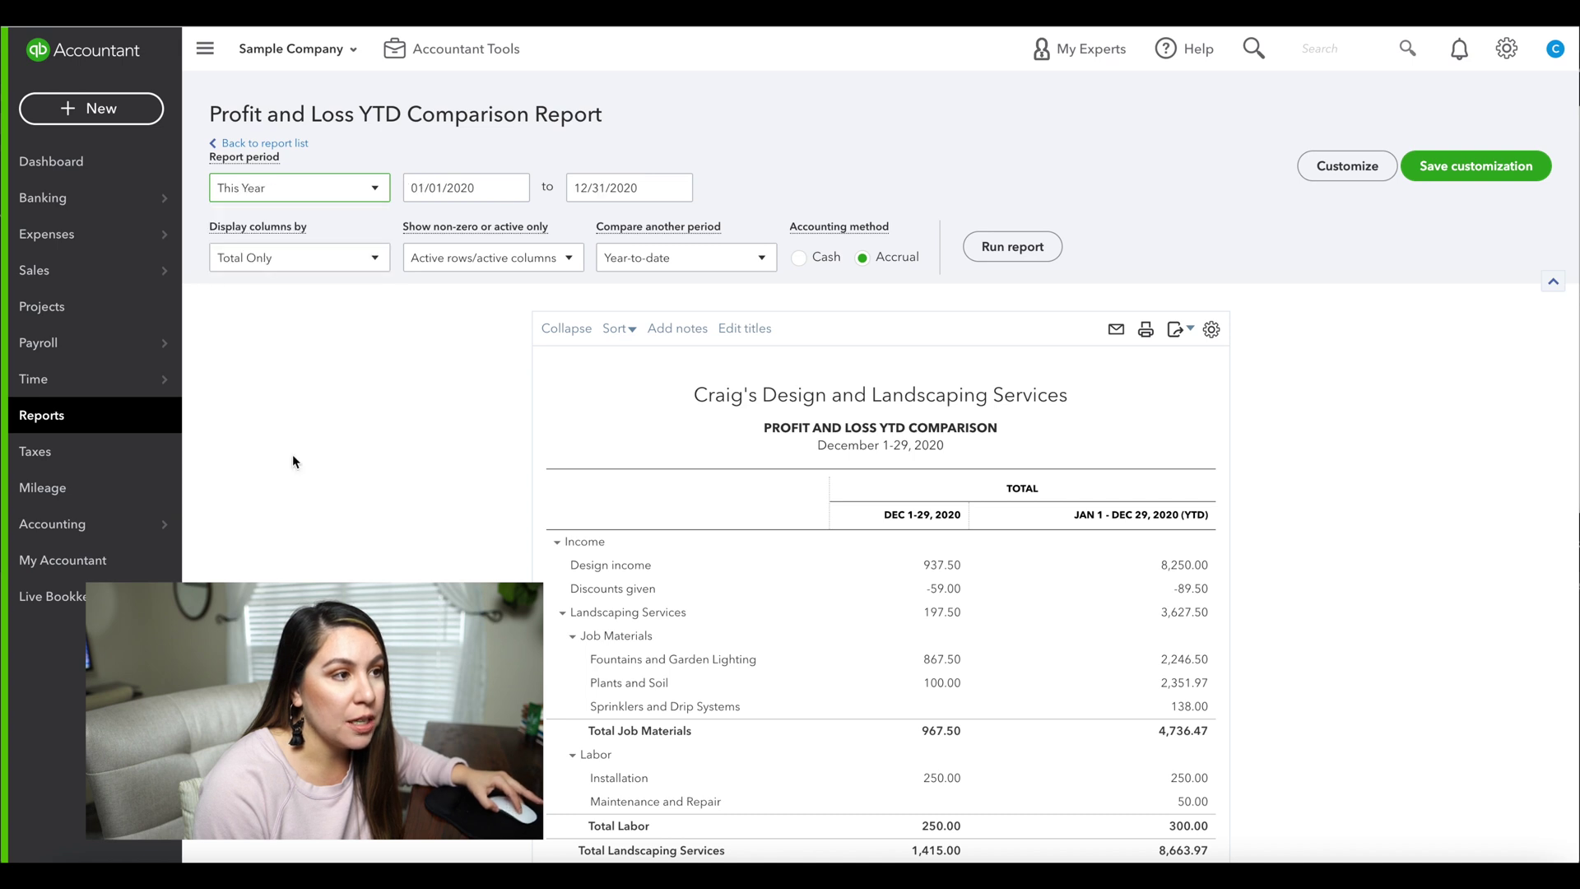
{"action": "left_click", "coordinate": [286, 267]}
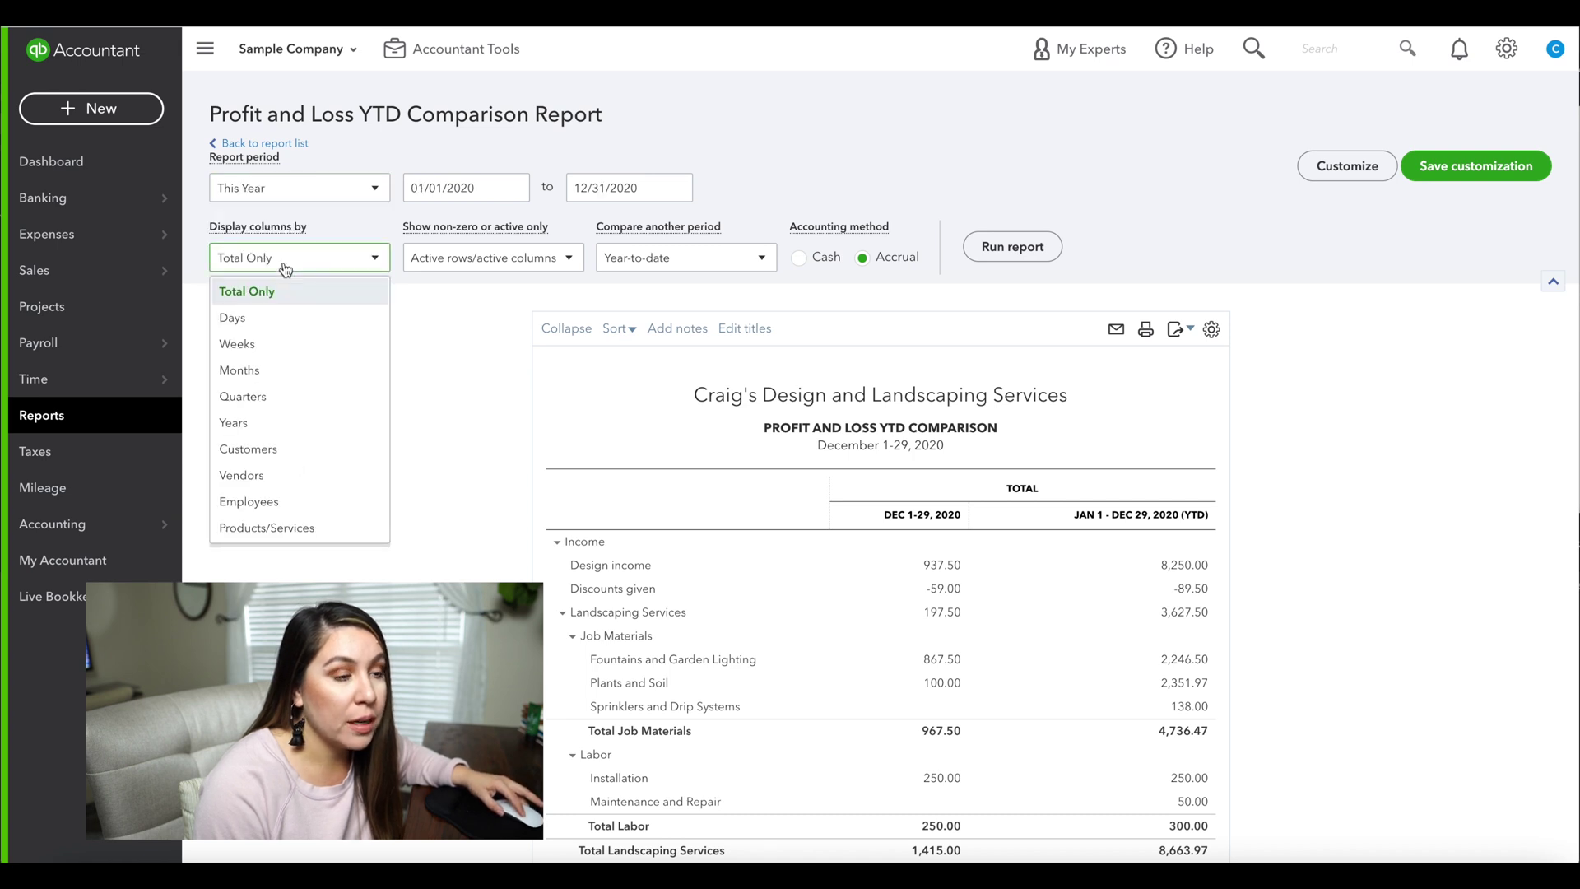
{"action": "left_click", "coordinate": [286, 398]}
{"action": "left_click", "coordinate": [625, 262]}
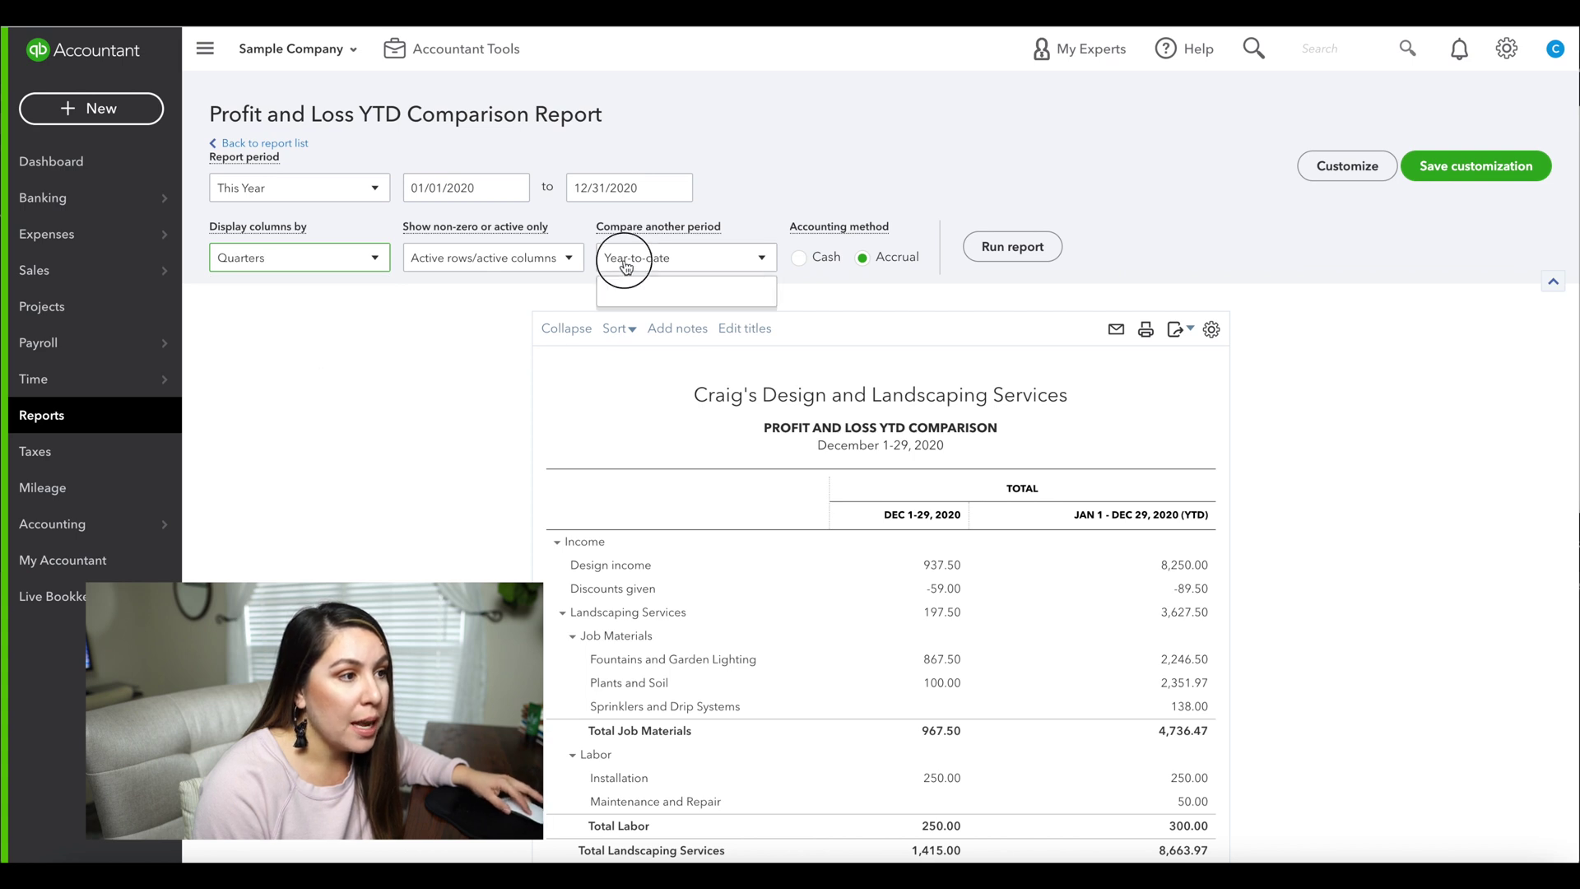
{"action": "left_click", "coordinate": [624, 412]}
{"action": "left_click", "coordinate": [630, 360]}
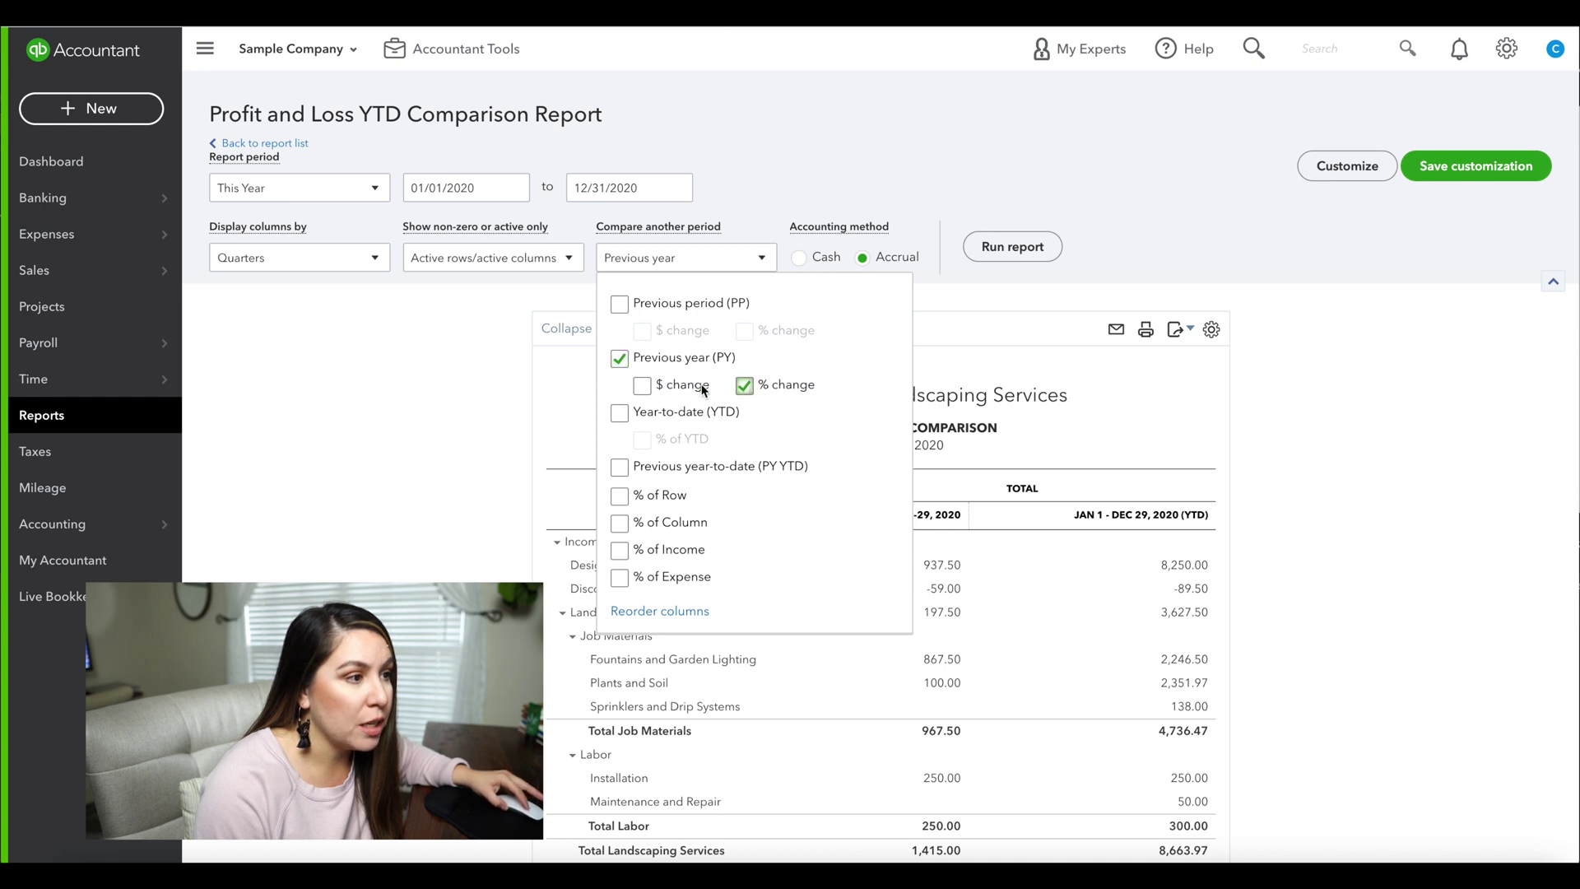
{"action": "left_click", "coordinate": [517, 388]}
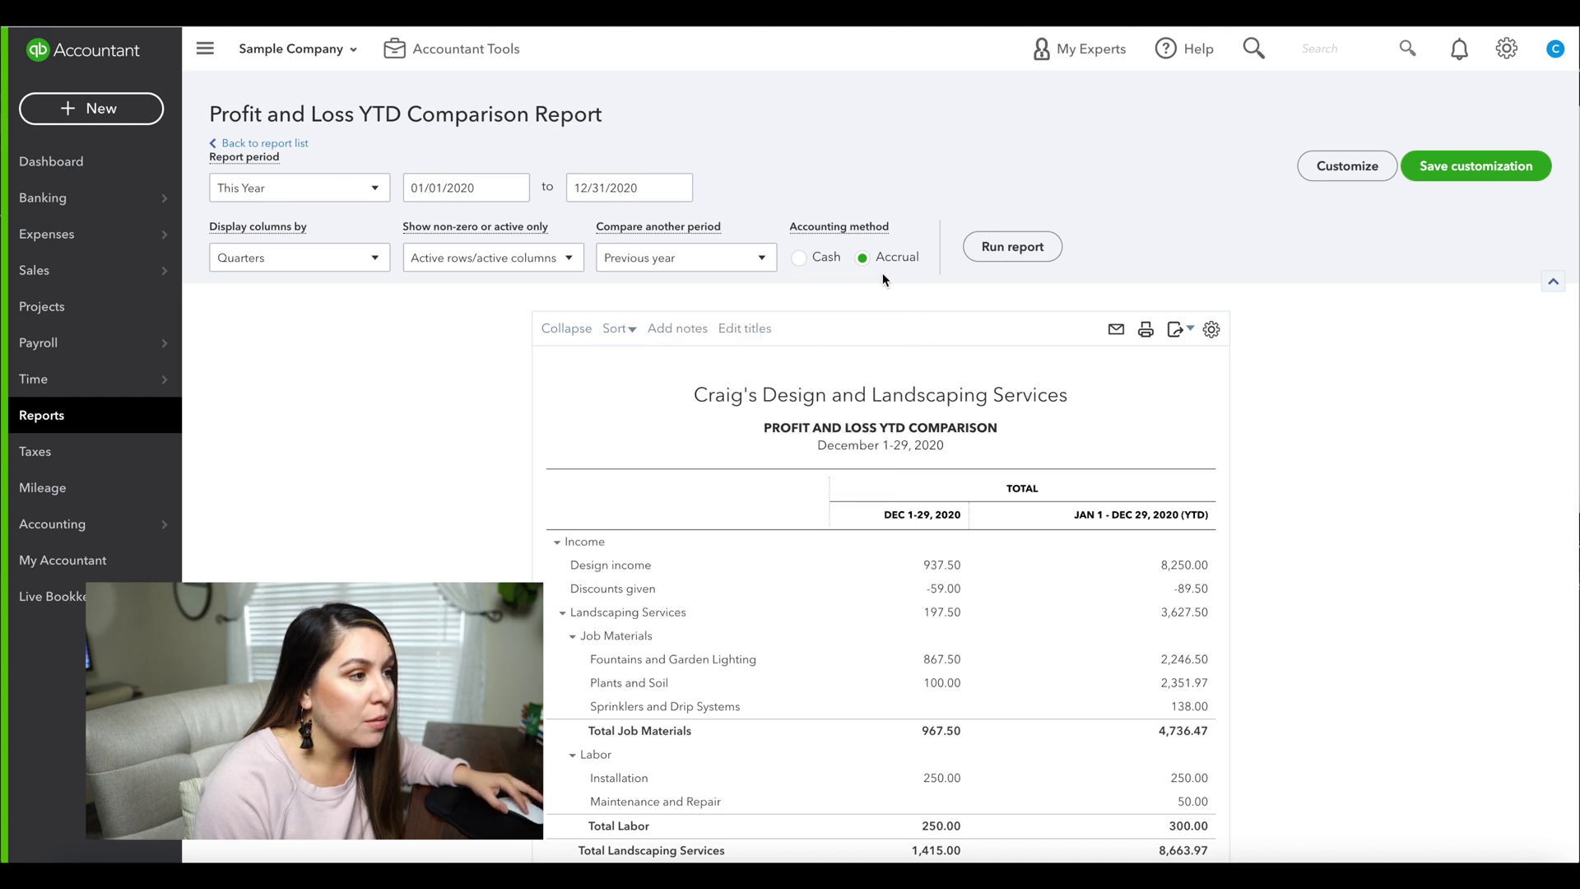
{"action": "left_click", "coordinate": [1325, 173]}
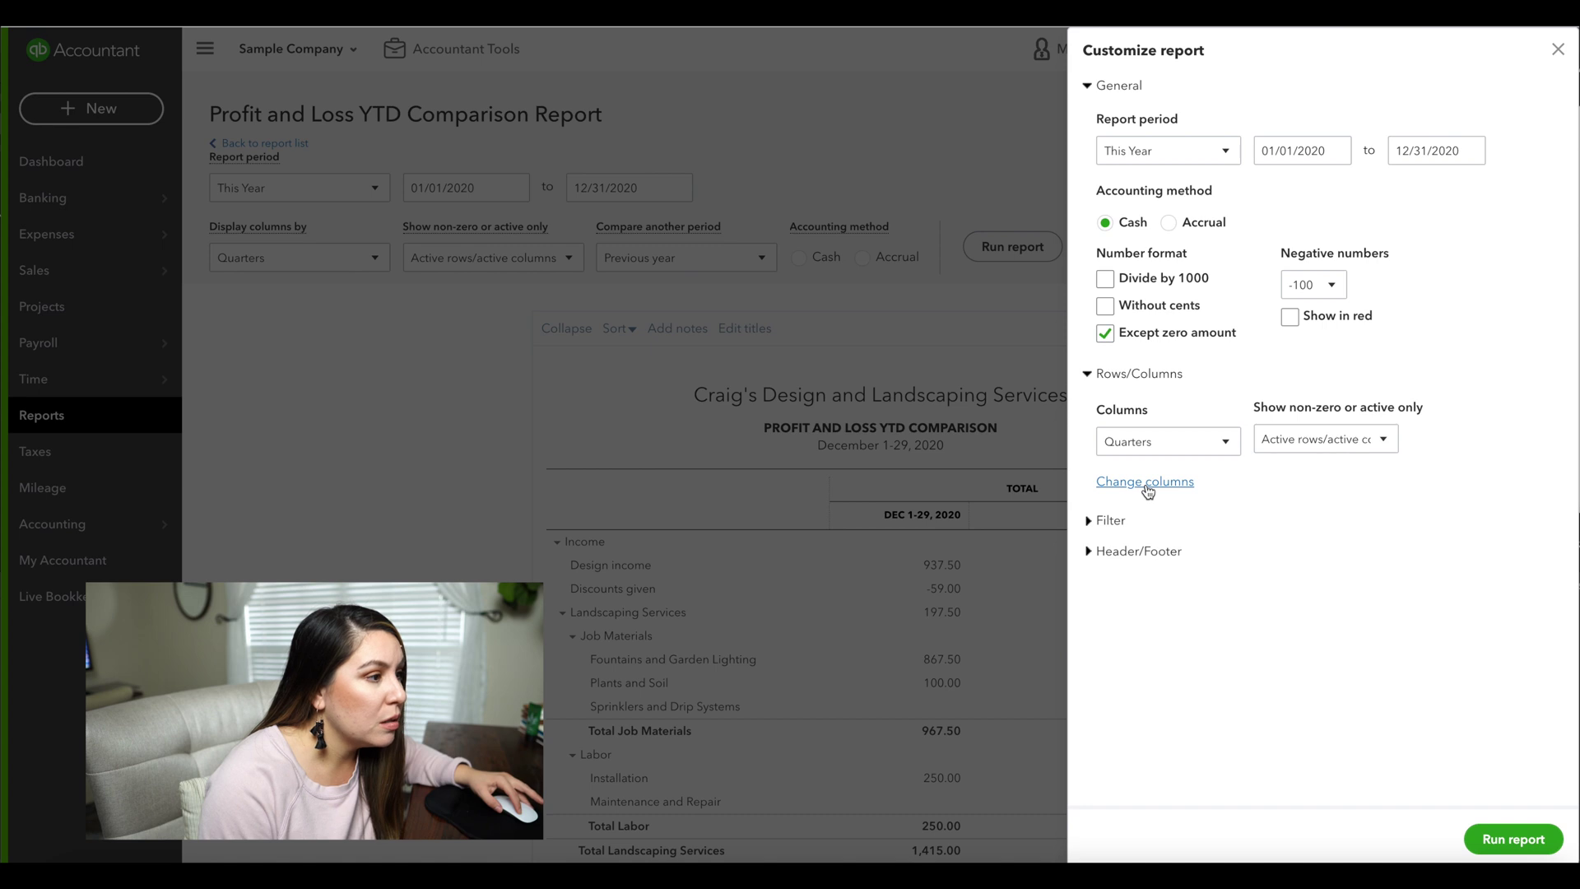
Step: Filter Distribution Account to All Income Accounts and run the report
{"action": "left_click", "coordinate": [1123, 517]}
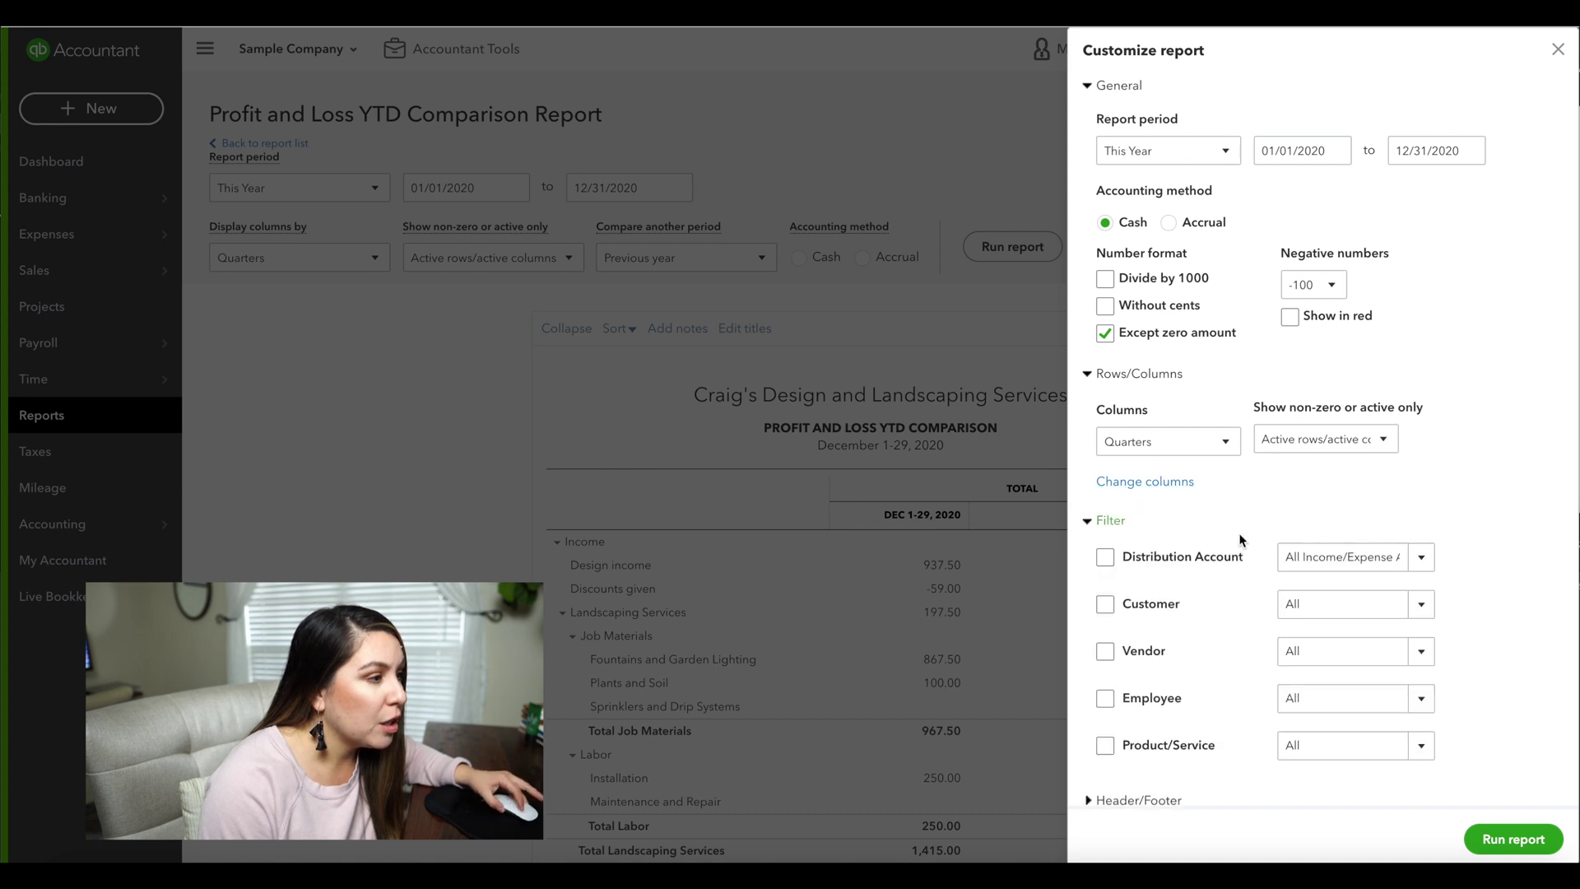
{"action": "scroll", "coordinate": [1241, 536], "scroll_direction": "down", "scroll_amount": 1}
{"action": "left_click", "coordinate": [1107, 531]}
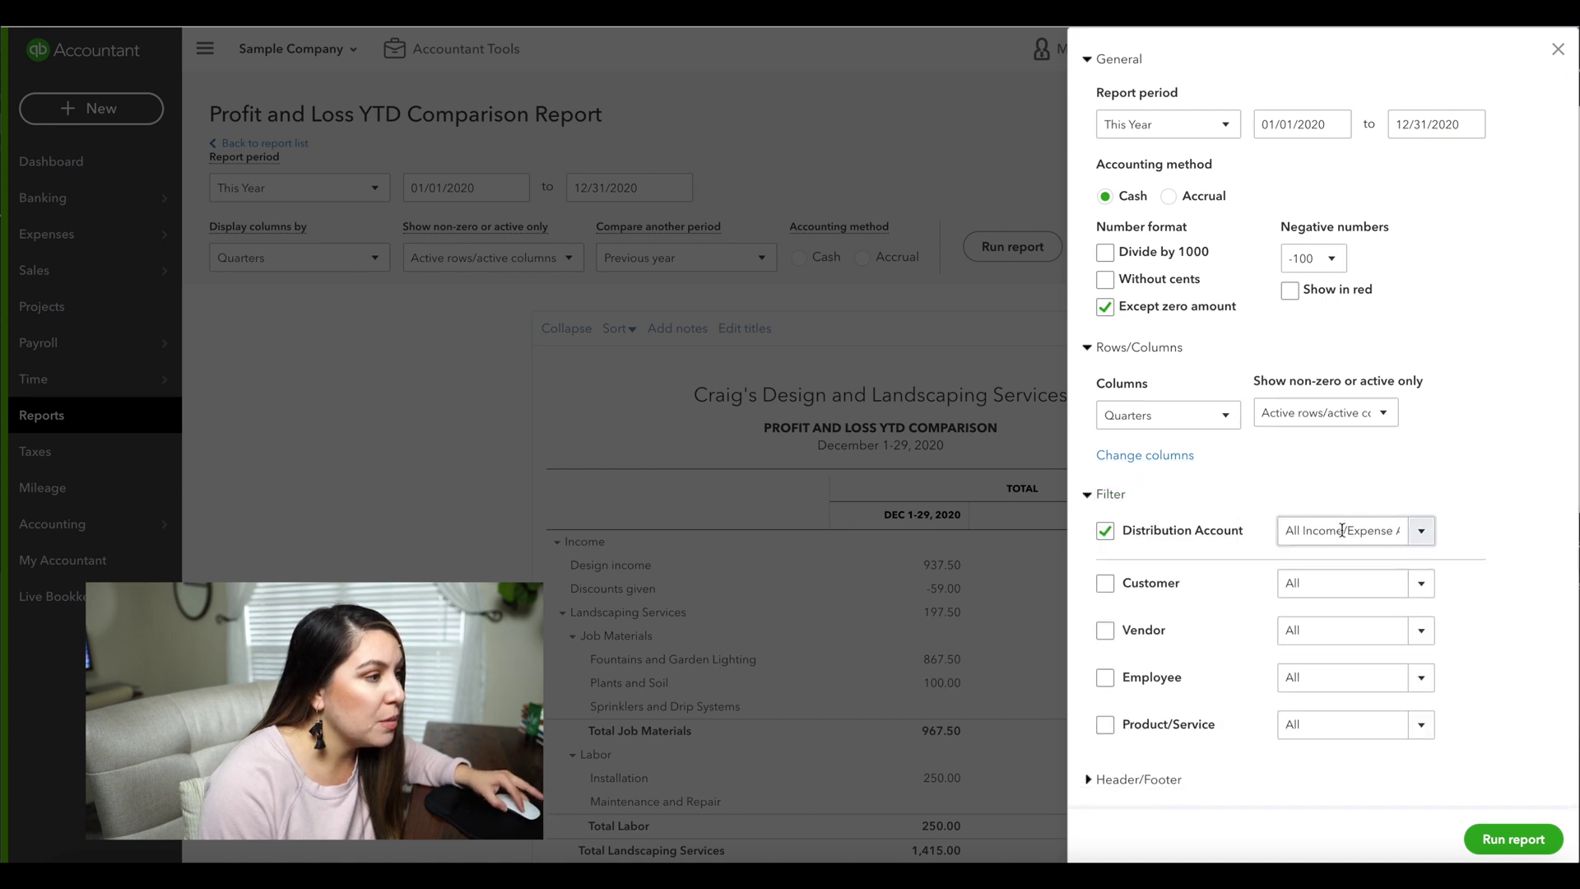
{"action": "left_click", "coordinate": [1421, 533]}
{"action": "scroll", "coordinate": [1326, 567], "scroll_direction": "down", "scroll_amount": 5}
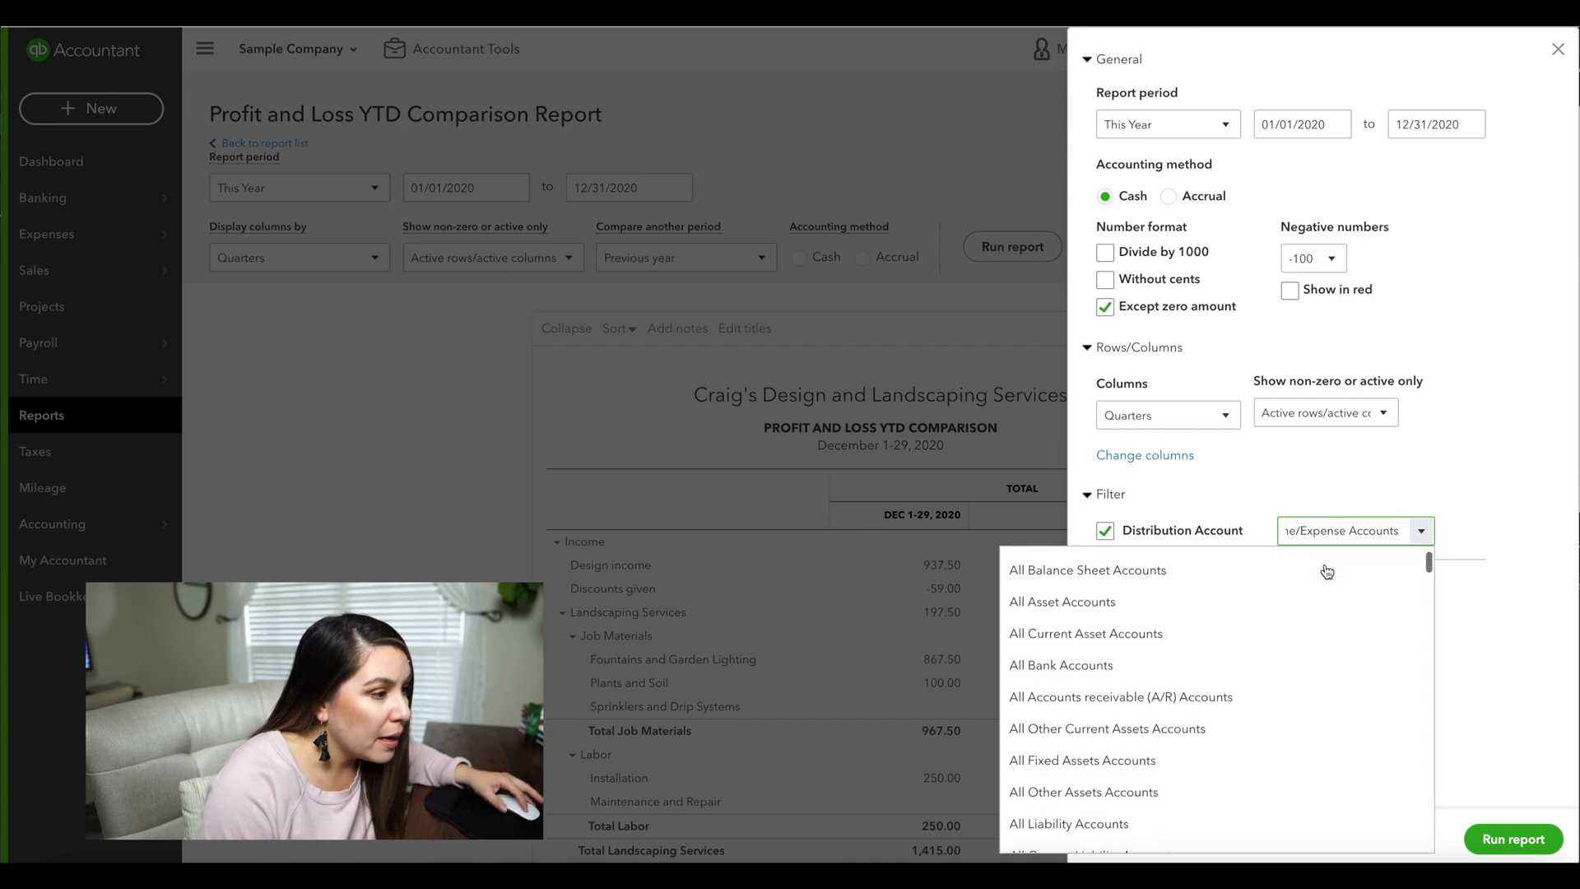
{"action": "scroll", "coordinate": [1323, 568], "scroll_direction": "down", "scroll_amount": 3}
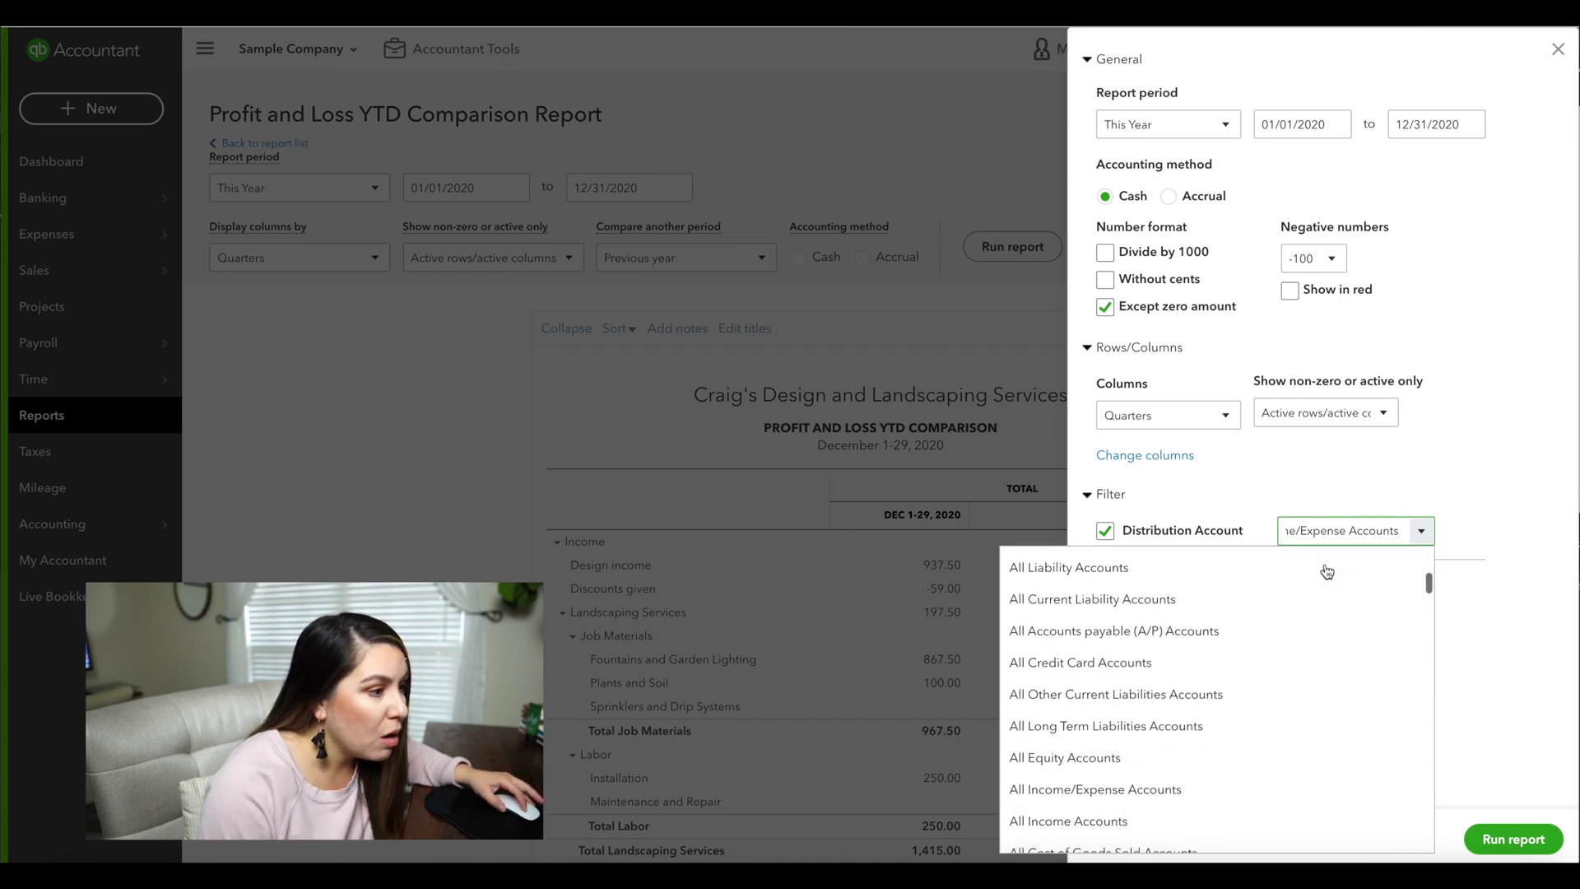
{"action": "left_click", "coordinate": [1137, 776]}
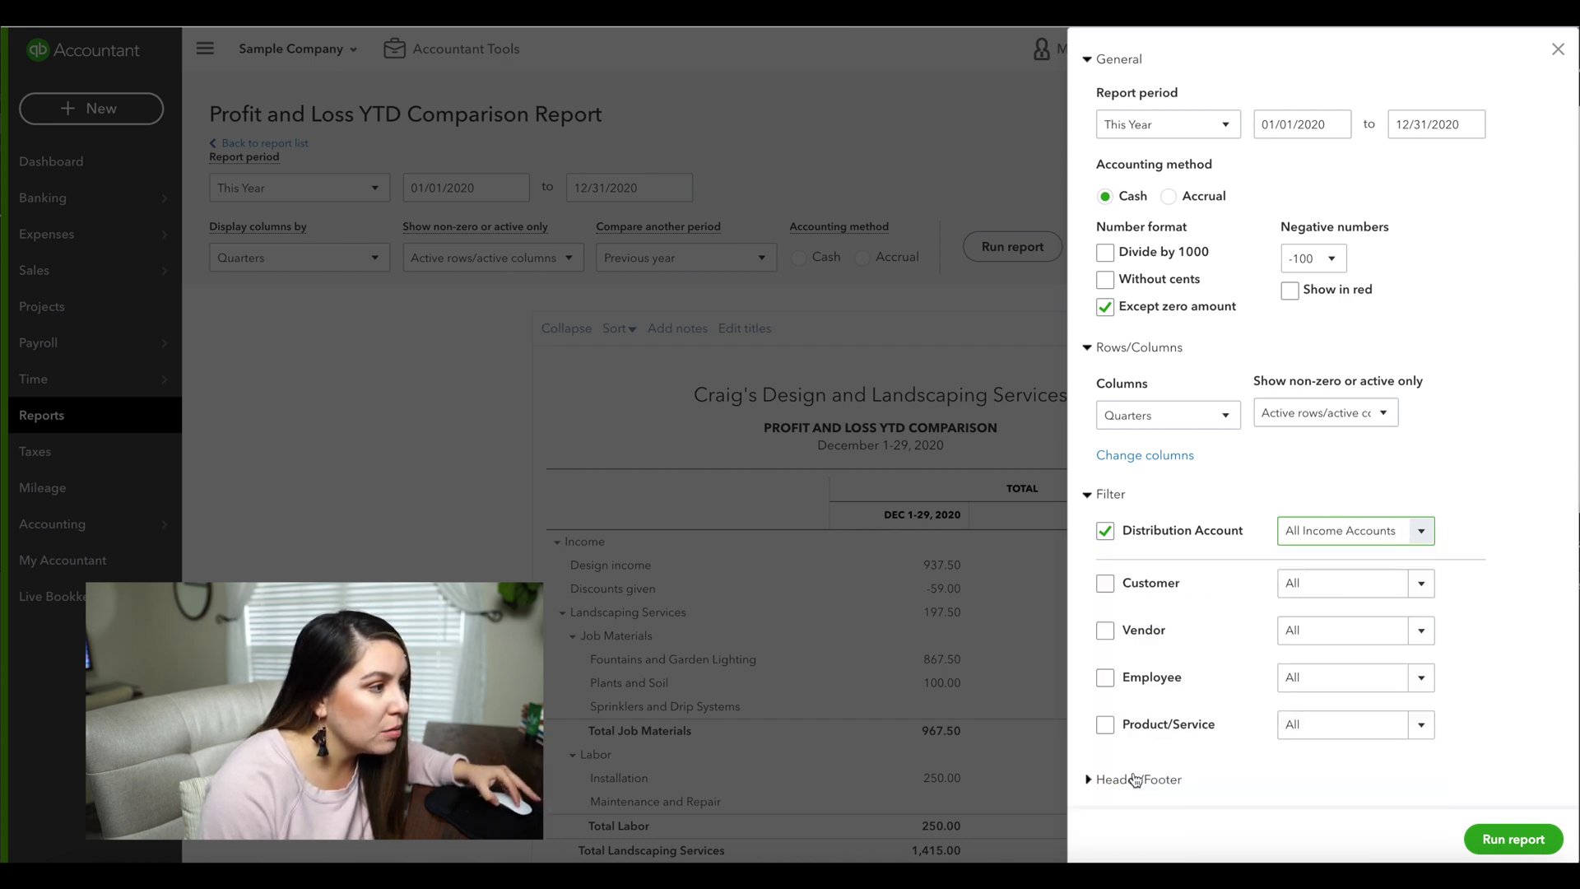
{"action": "scroll", "coordinate": [1139, 529], "scroll_direction": "down", "scroll_amount": 1}
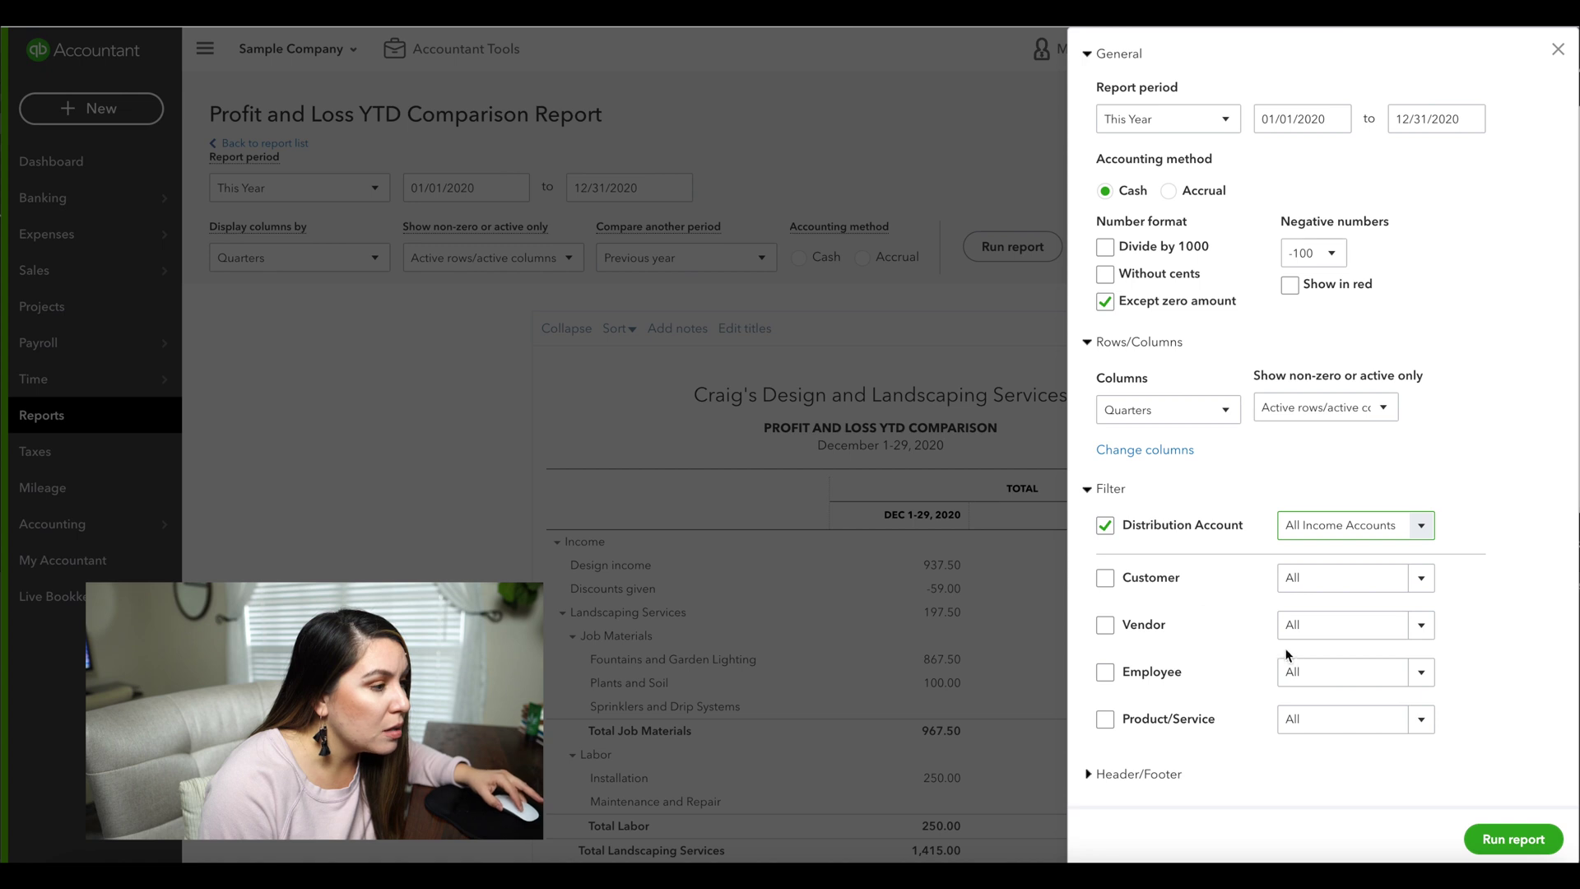
{"action": "left_click", "coordinate": [1500, 837]}
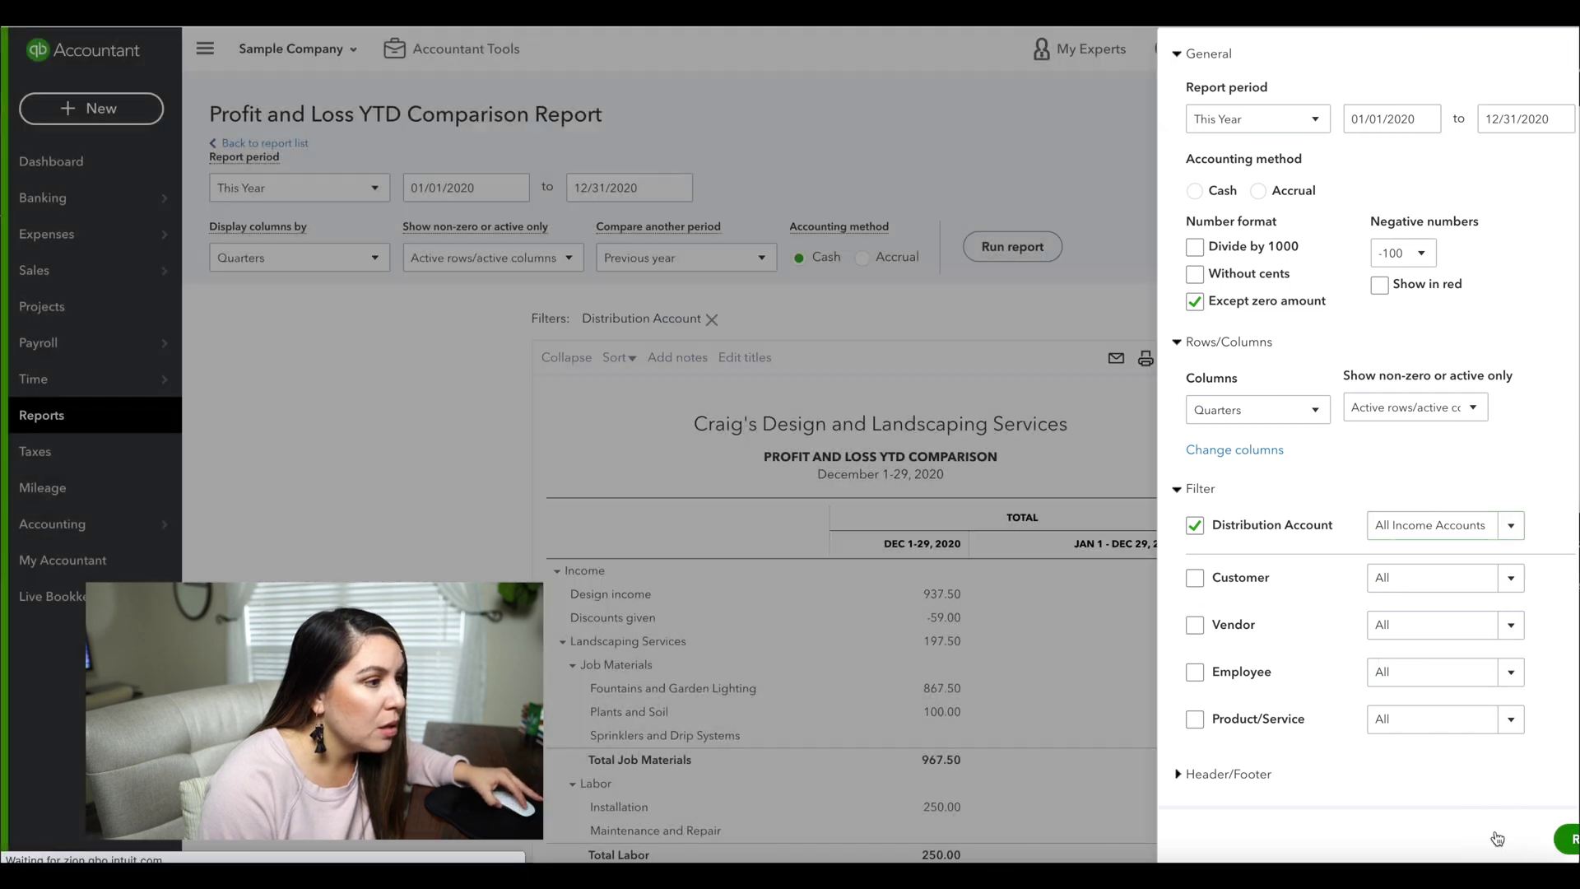
Step: Change the report title to 'PPP Analysis - Income Reduction'
{"action": "scroll", "coordinate": [1498, 838], "scroll_direction": "down", "scroll_amount": 3}
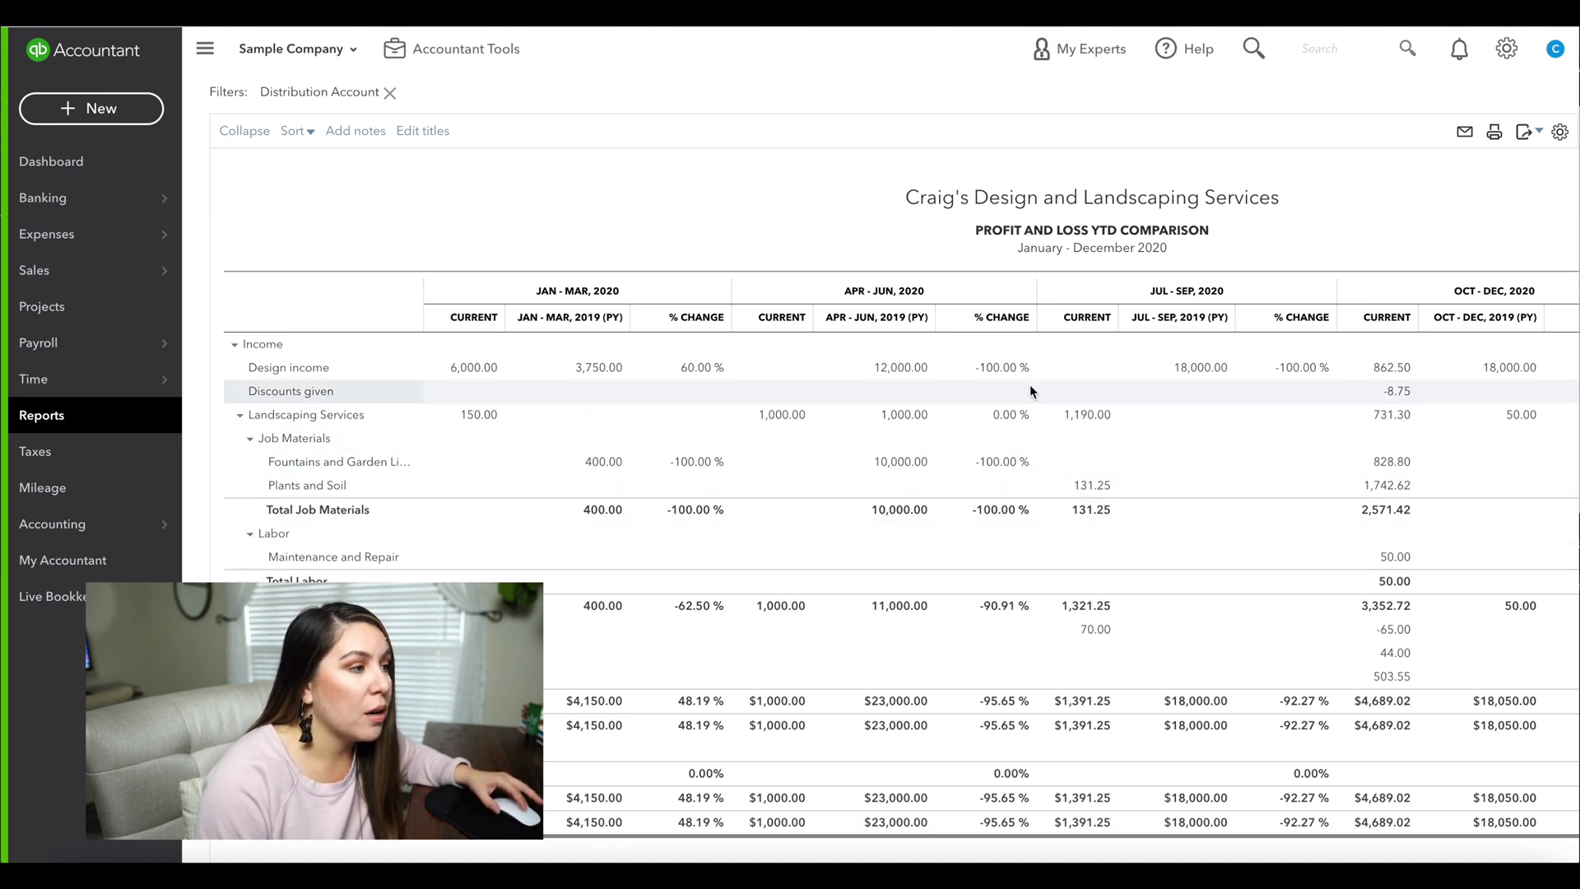
{"action": "left_click", "coordinate": [1036, 230]}
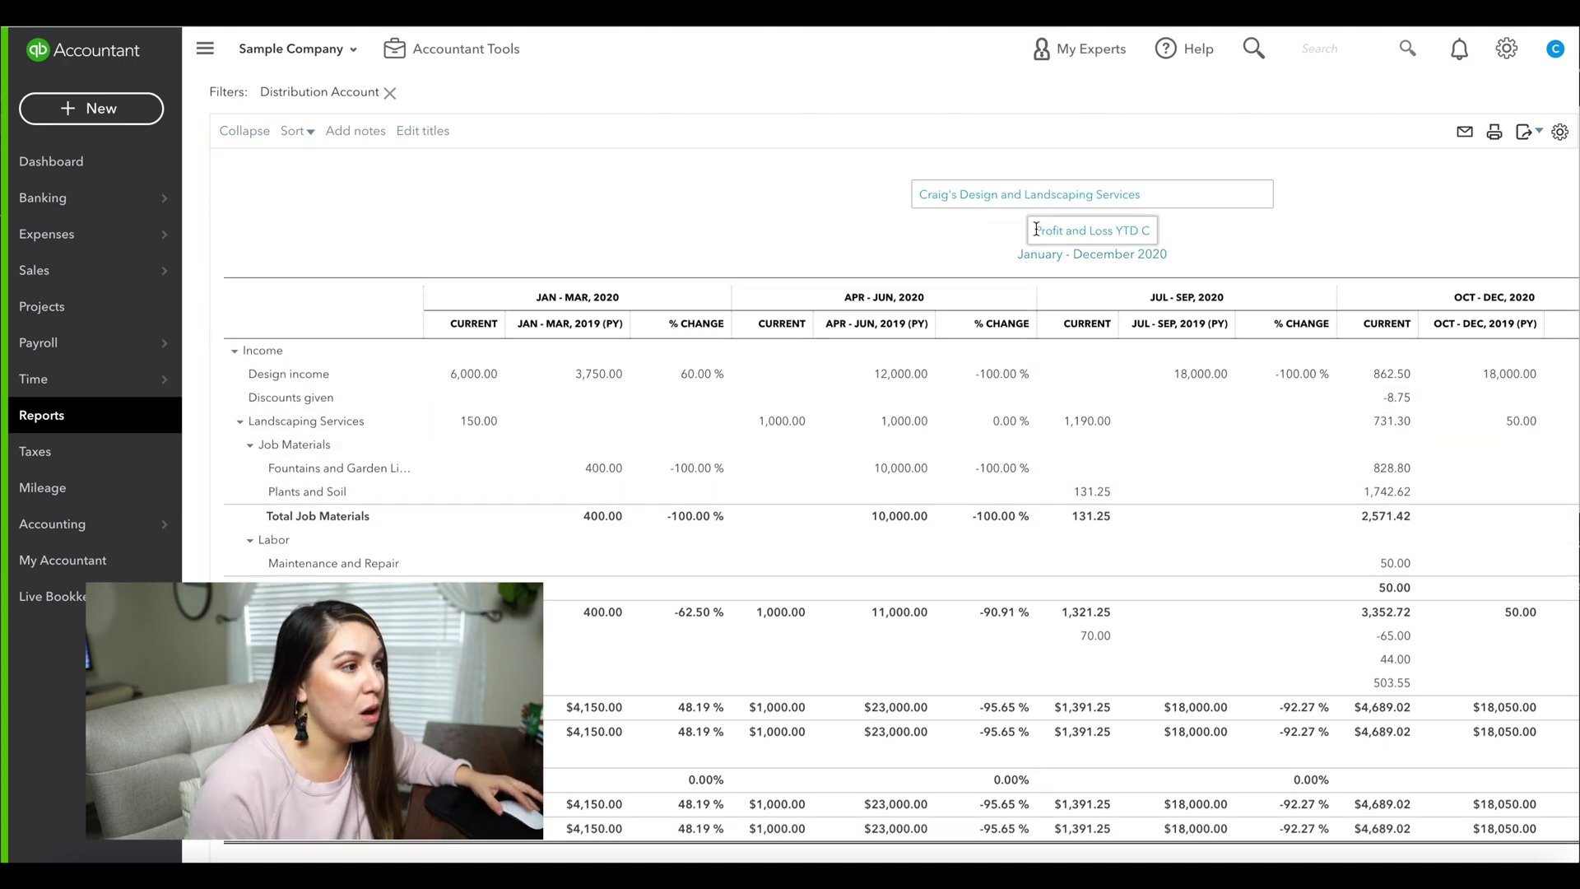
{"action": "left_click_drag", "start_coordinate": [1028, 231], "coordinate": [1170, 238]}
{"action": "type", "text": "PPP"}
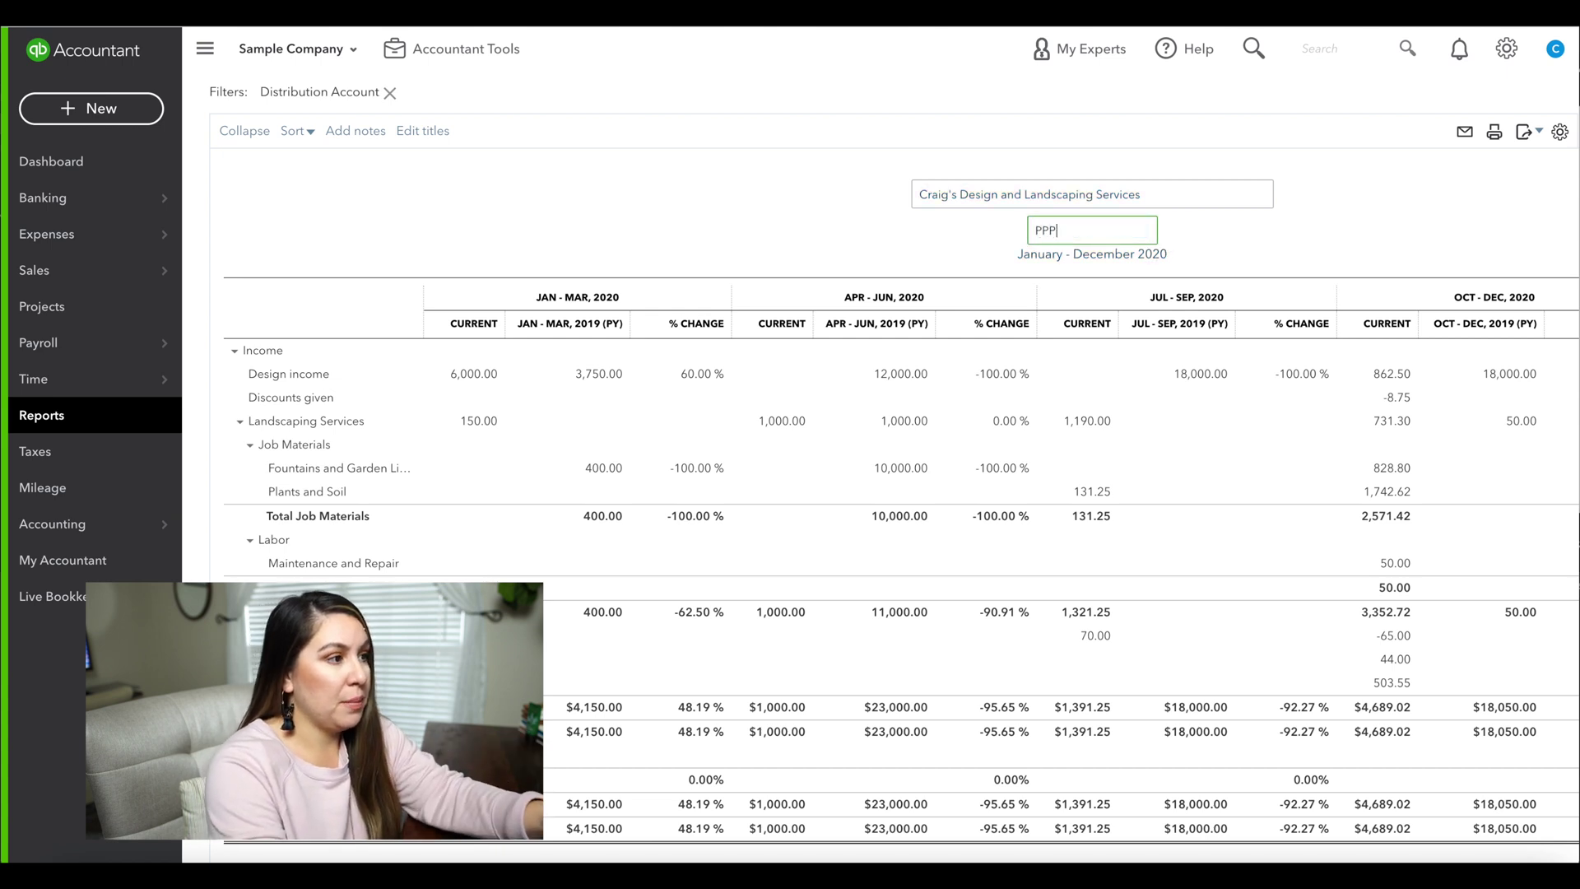
{"action": "type", "text": " Analysis"}
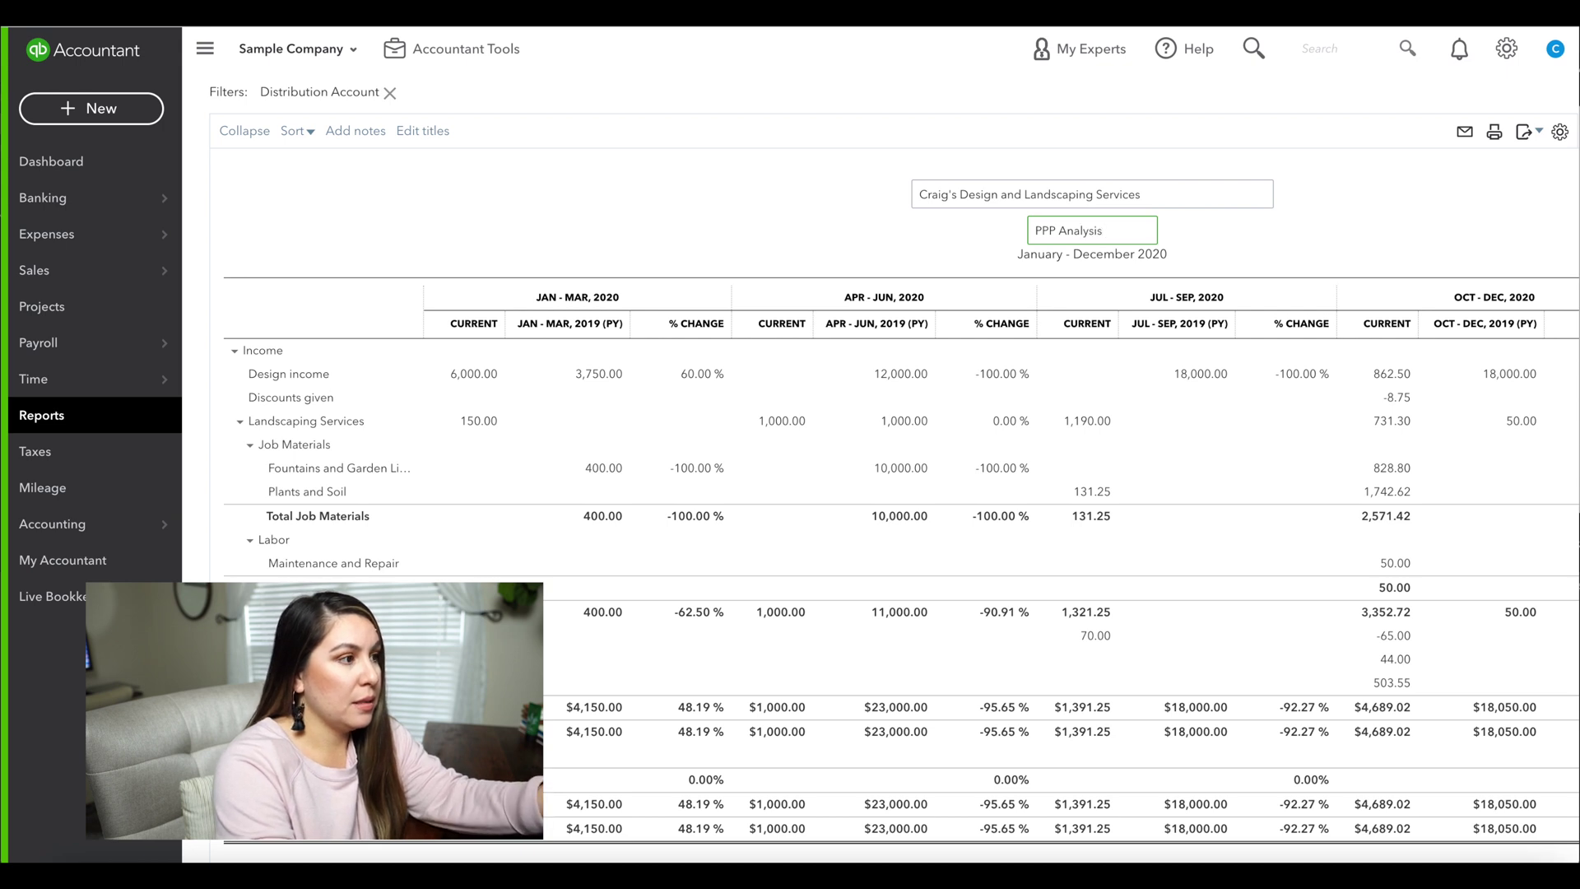
{"action": "type", "text": " - In"}
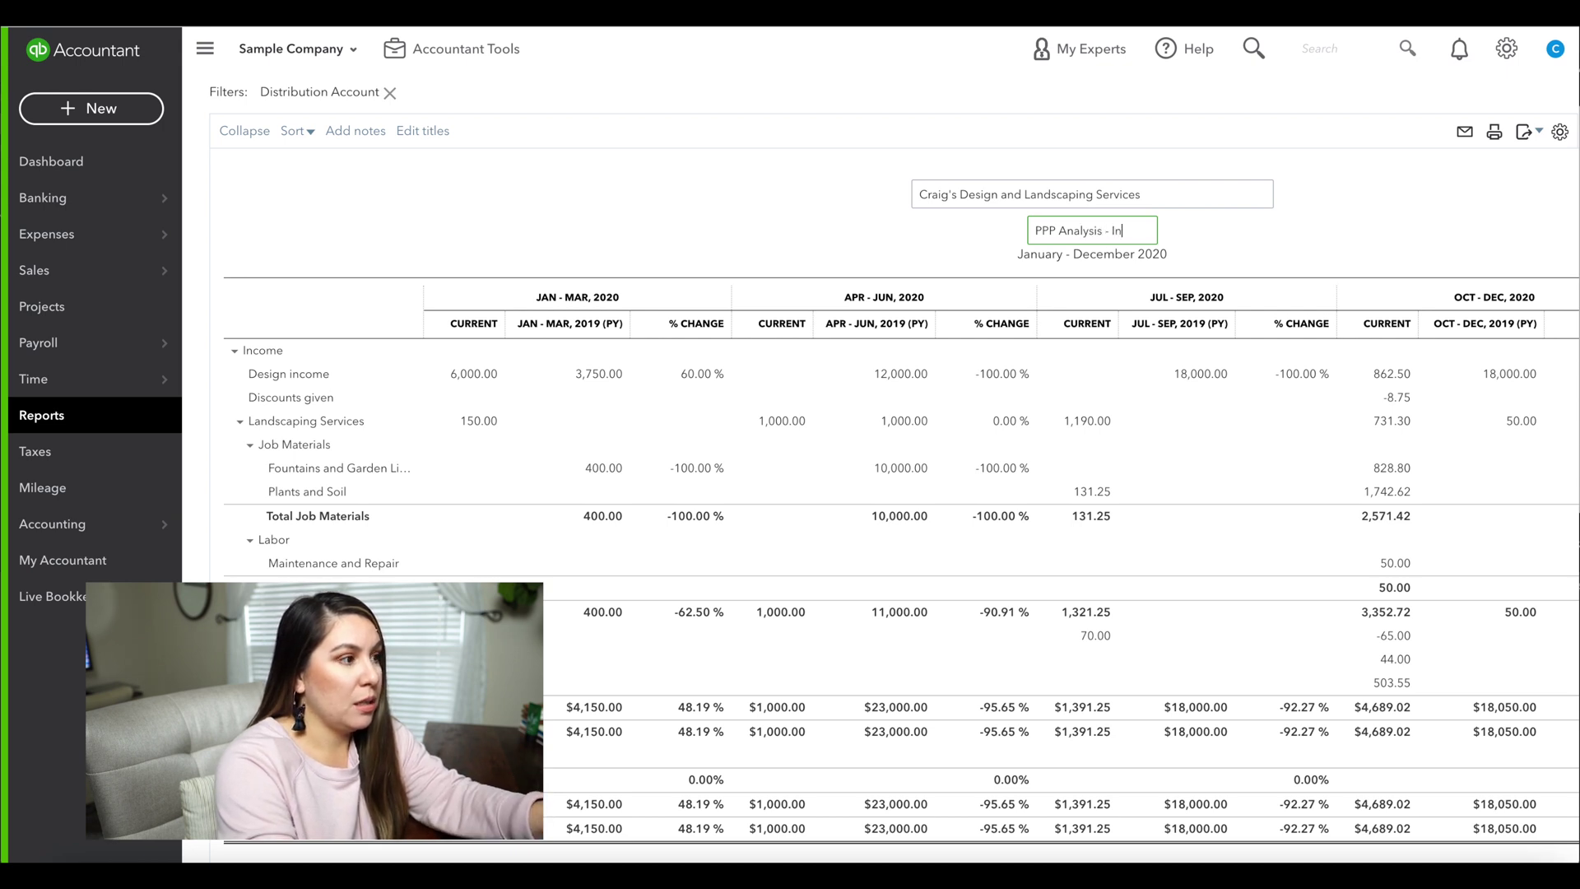
{"action": "type", "text": "come Re"}
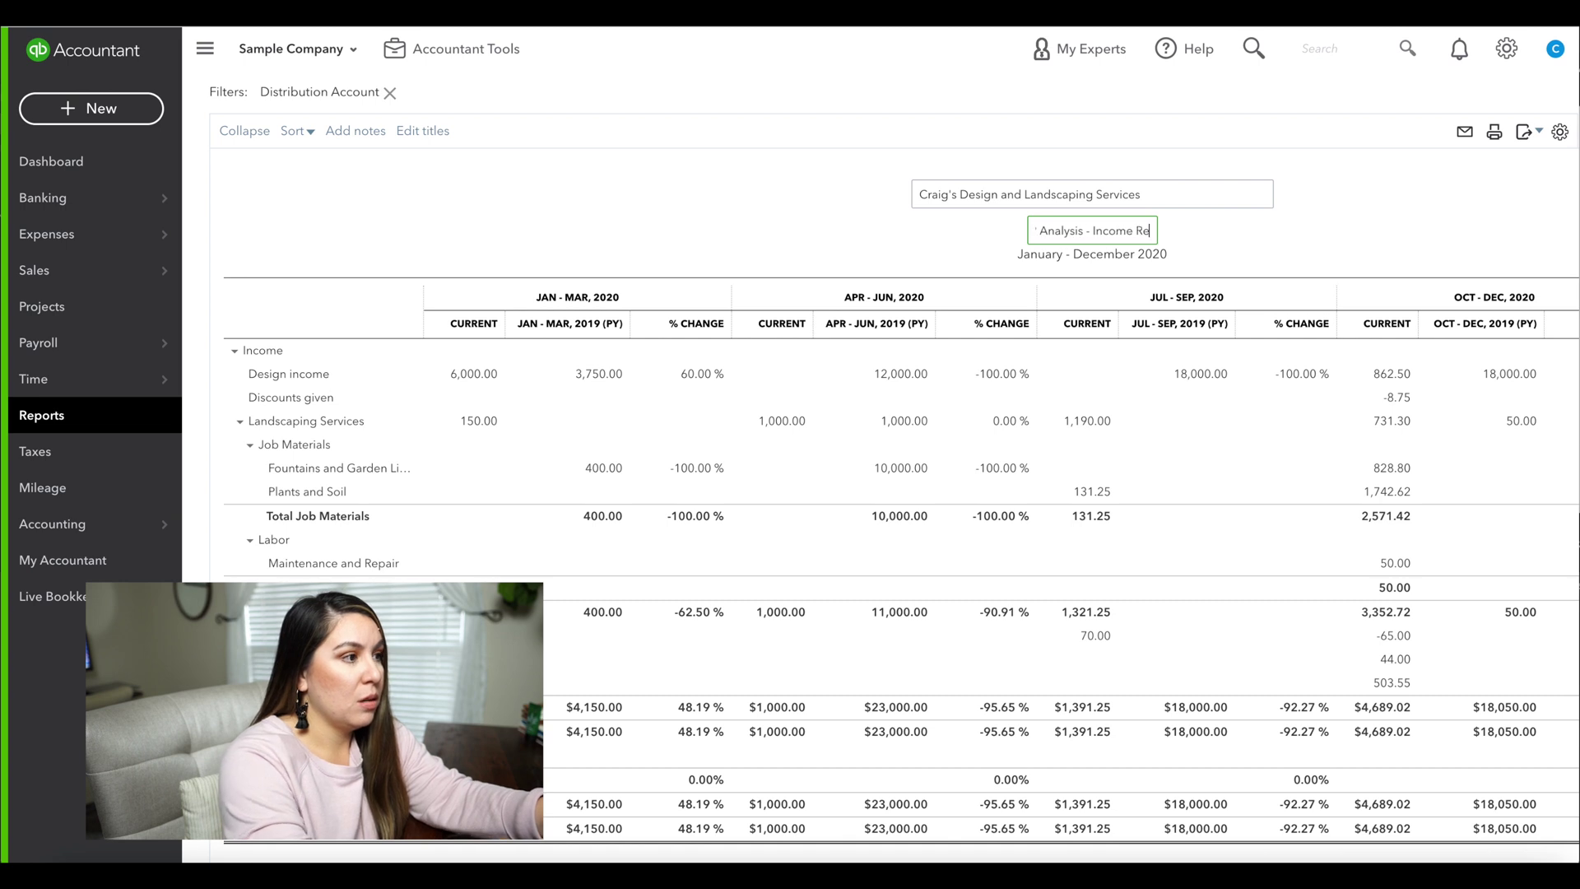
{"action": "type", "text": "duction"}
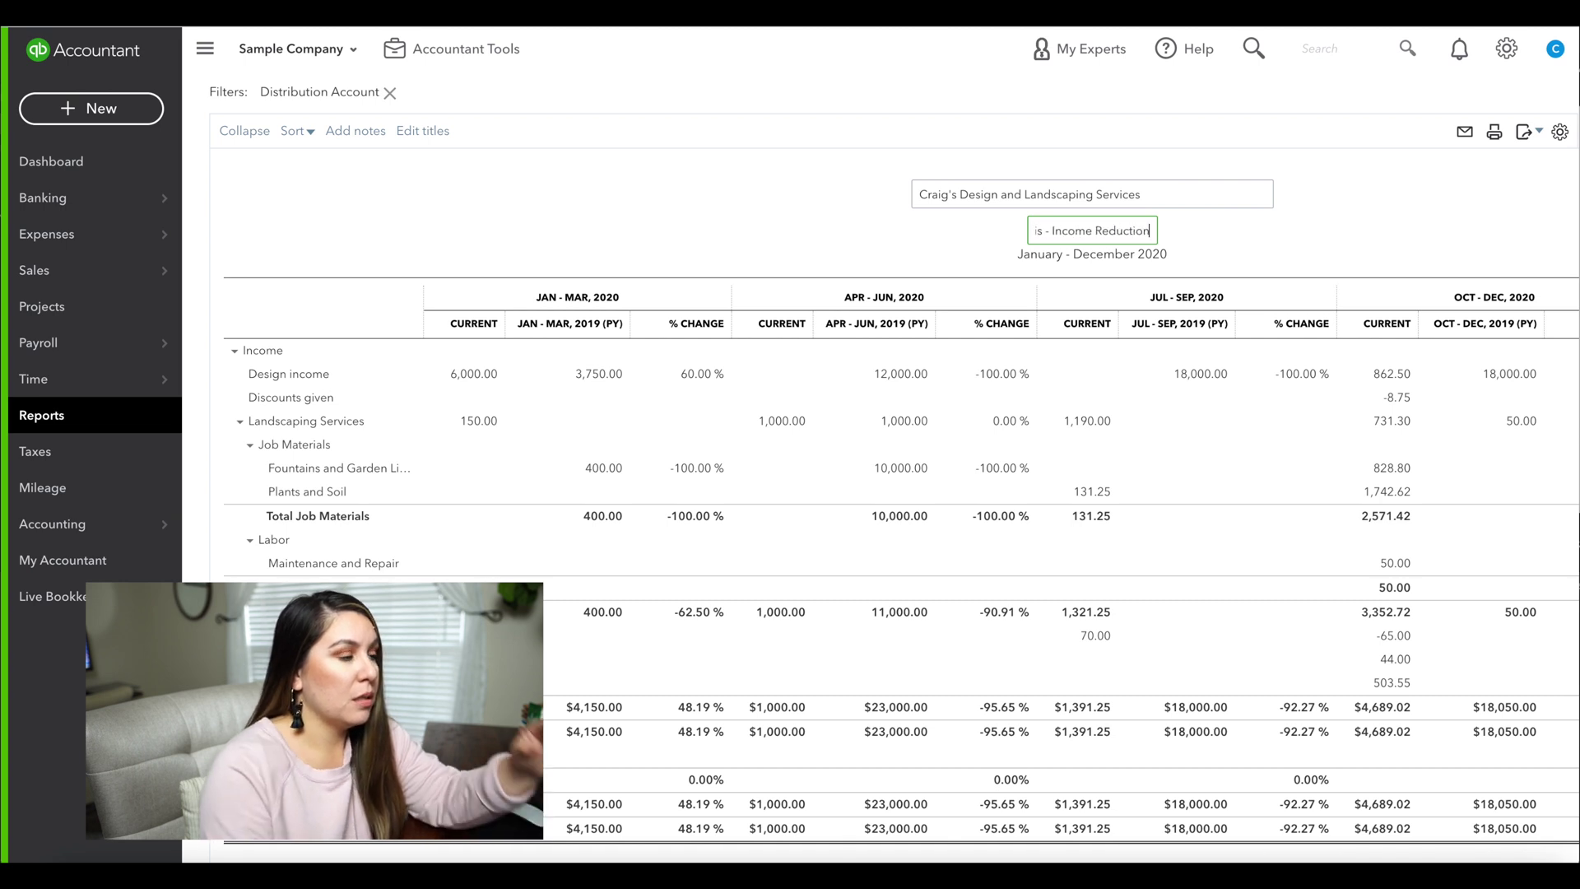
{"action": "left_click", "coordinate": [833, 209]}
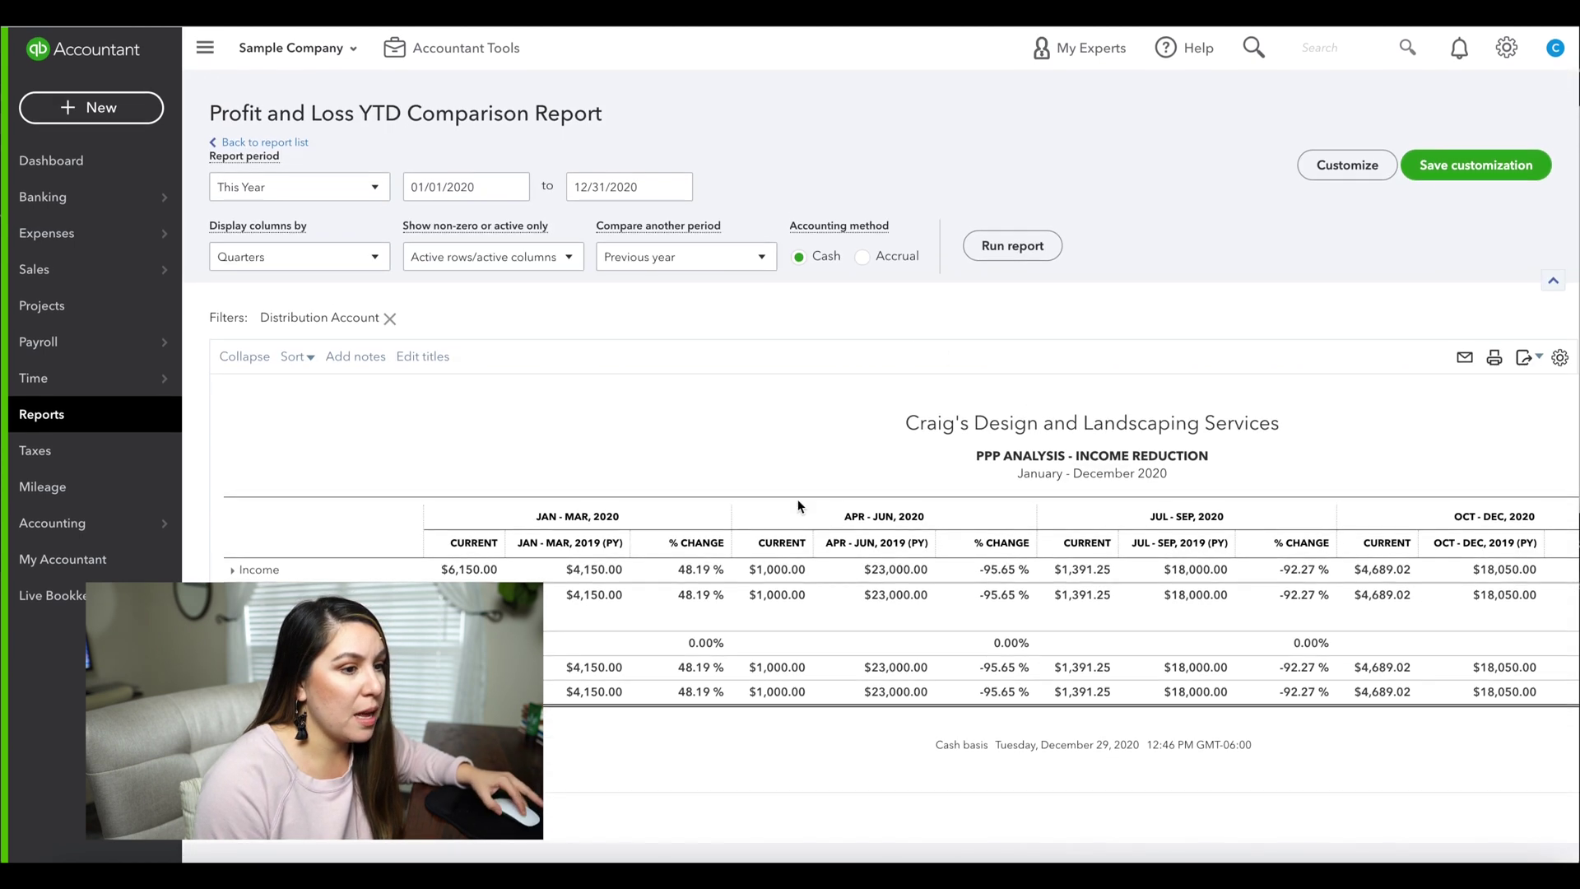
Step: Expand Income into sub-accounts and compare the JAN - MAR 2020 and 2019 quarter headings
{"action": "left_click", "coordinate": [232, 571]}
{"action": "scroll", "coordinate": [439, 580], "scroll_direction": "down", "scroll_amount": 4}
{"action": "scroll", "coordinate": [439, 580], "scroll_direction": "up", "scroll_amount": 1}
{"action": "left_click_drag", "start_coordinate": [539, 224], "coordinate": [612, 224]}
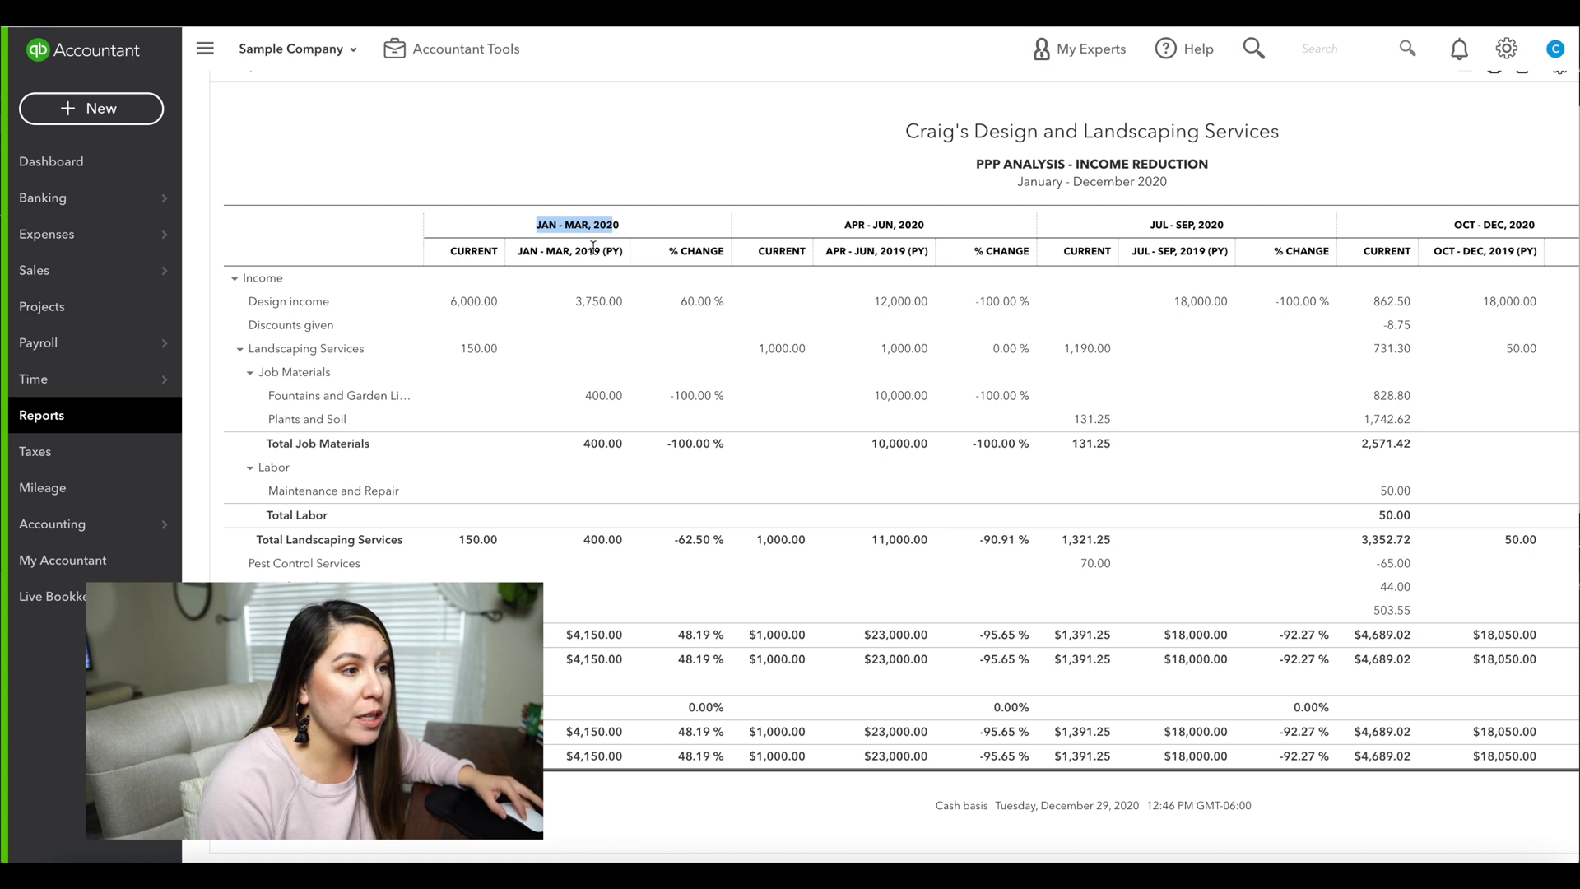
{"action": "left_click_drag", "start_coordinate": [521, 254], "coordinate": [614, 258]}
{"action": "scroll", "coordinate": [614, 259], "scroll_direction": "right", "scroll_amount": 3}
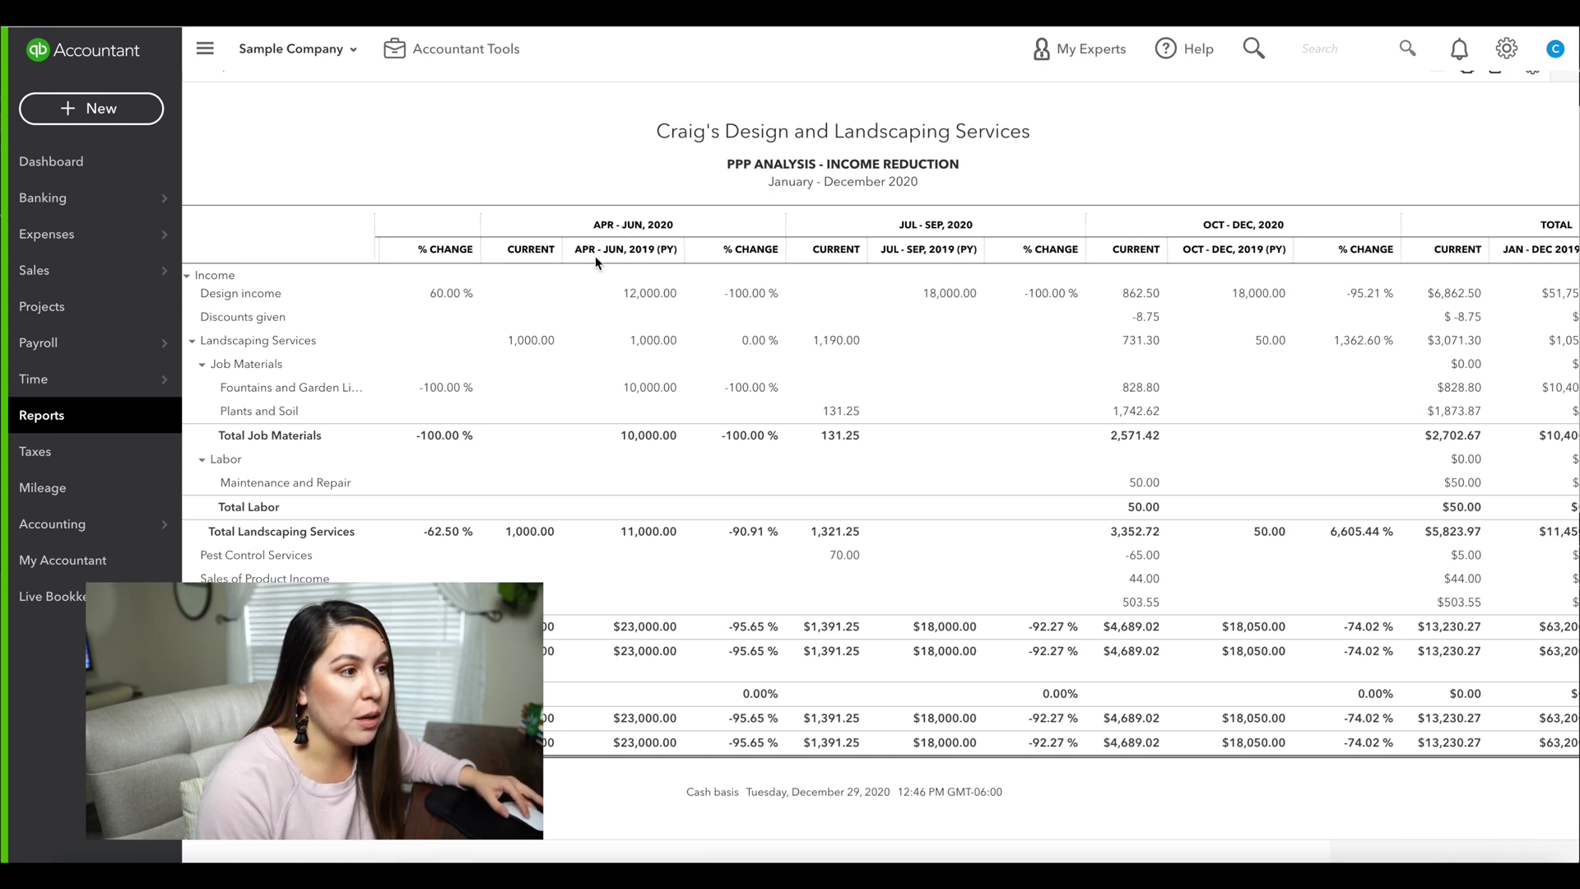
{"action": "scroll", "coordinate": [638, 255], "scroll_direction": "right", "scroll_amount": 1}
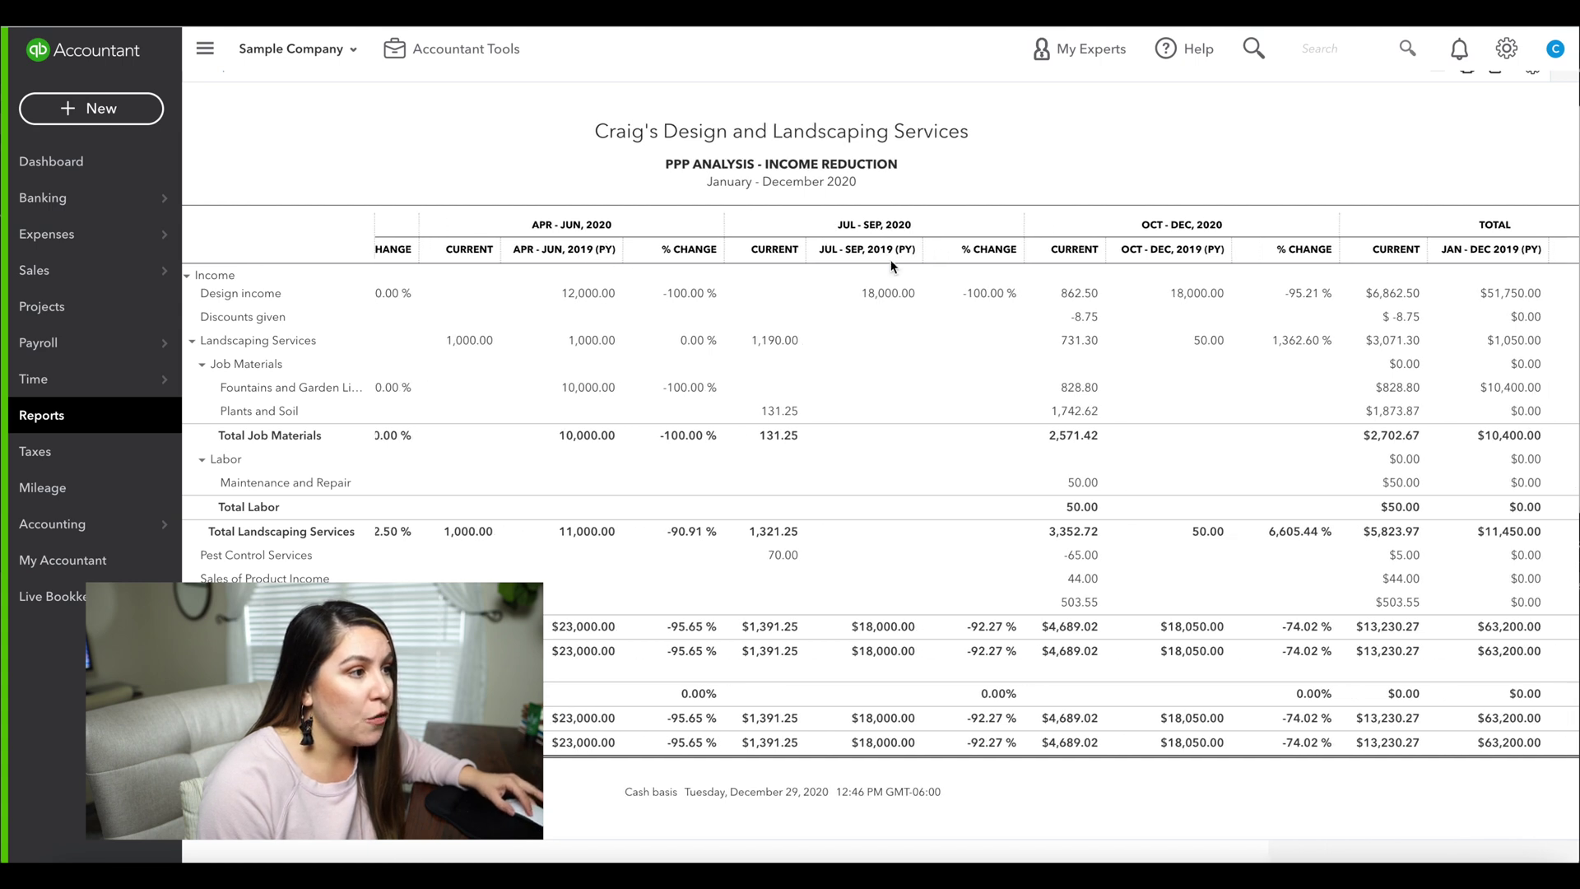
{"action": "scroll", "coordinate": [864, 266], "scroll_direction": "right", "scroll_amount": 2}
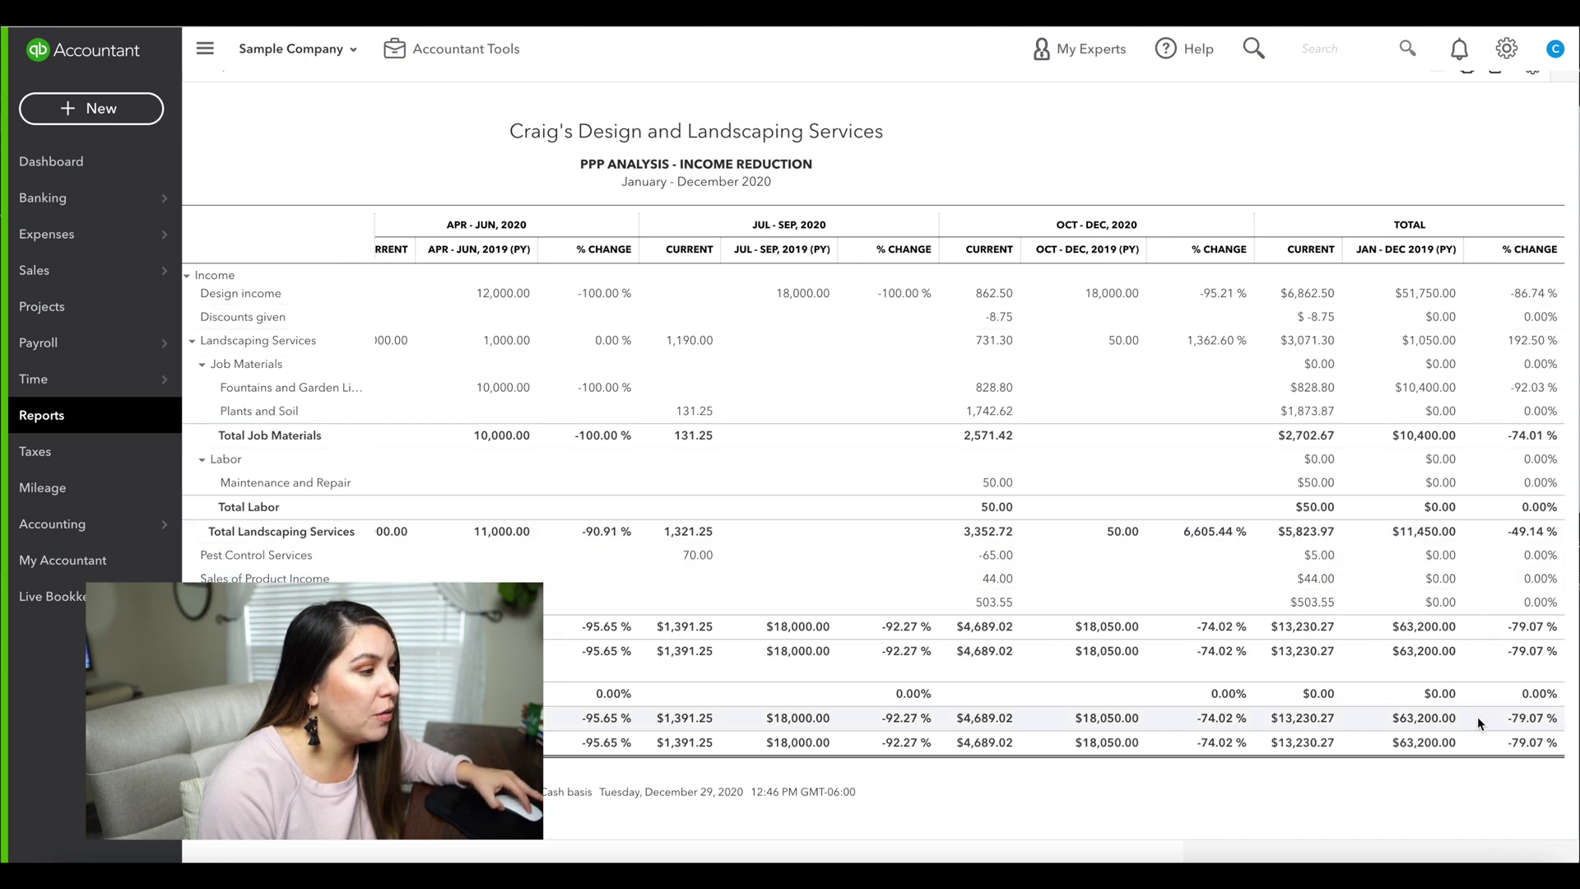
{"action": "scroll", "coordinate": [1205, 630], "scroll_direction": "left", "scroll_amount": 5}
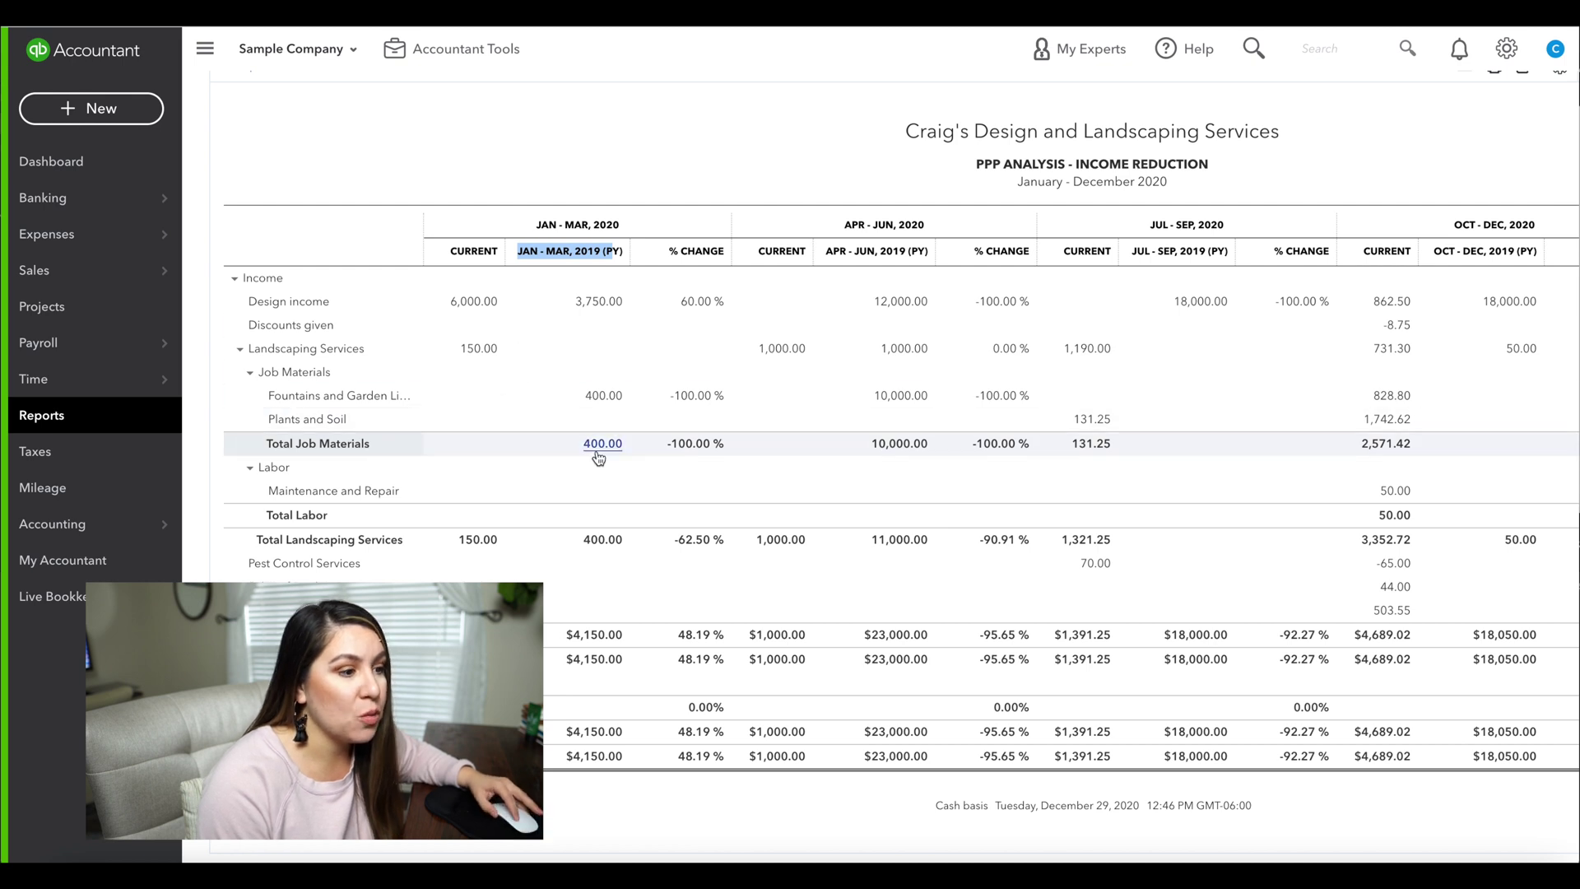
Step: Highlight each quarter's total % change: 48.19, -95.65, -92.27 and -74.02
{"action": "left_click", "coordinate": [649, 771]}
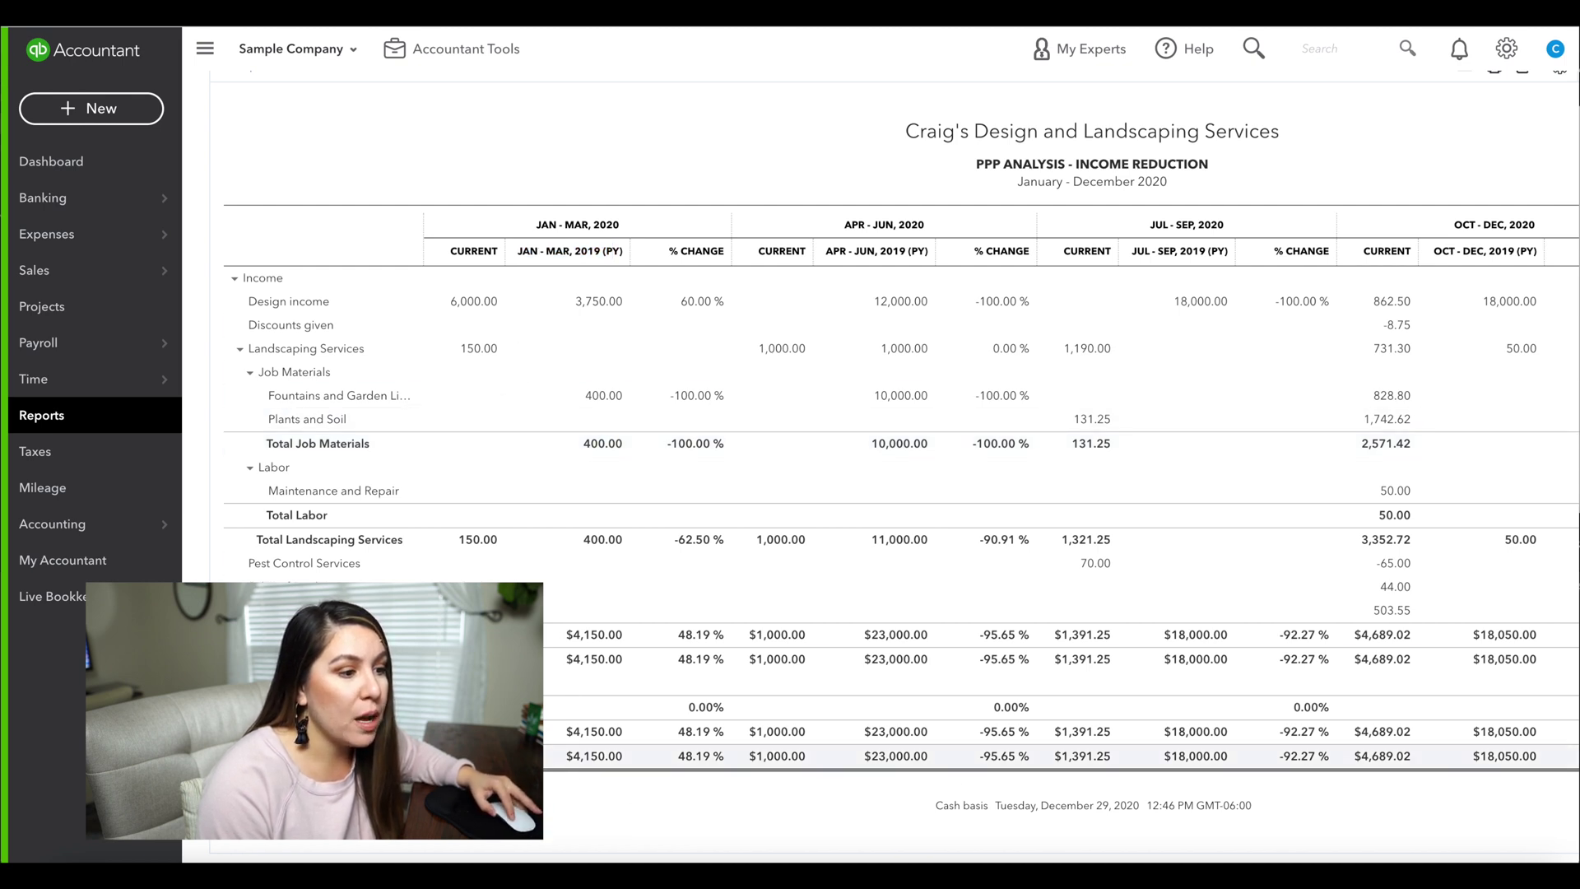
{"action": "left_click_drag", "start_coordinate": [677, 755], "coordinate": [729, 758]}
{"action": "scroll", "coordinate": [729, 757], "scroll_direction": "right", "scroll_amount": 3}
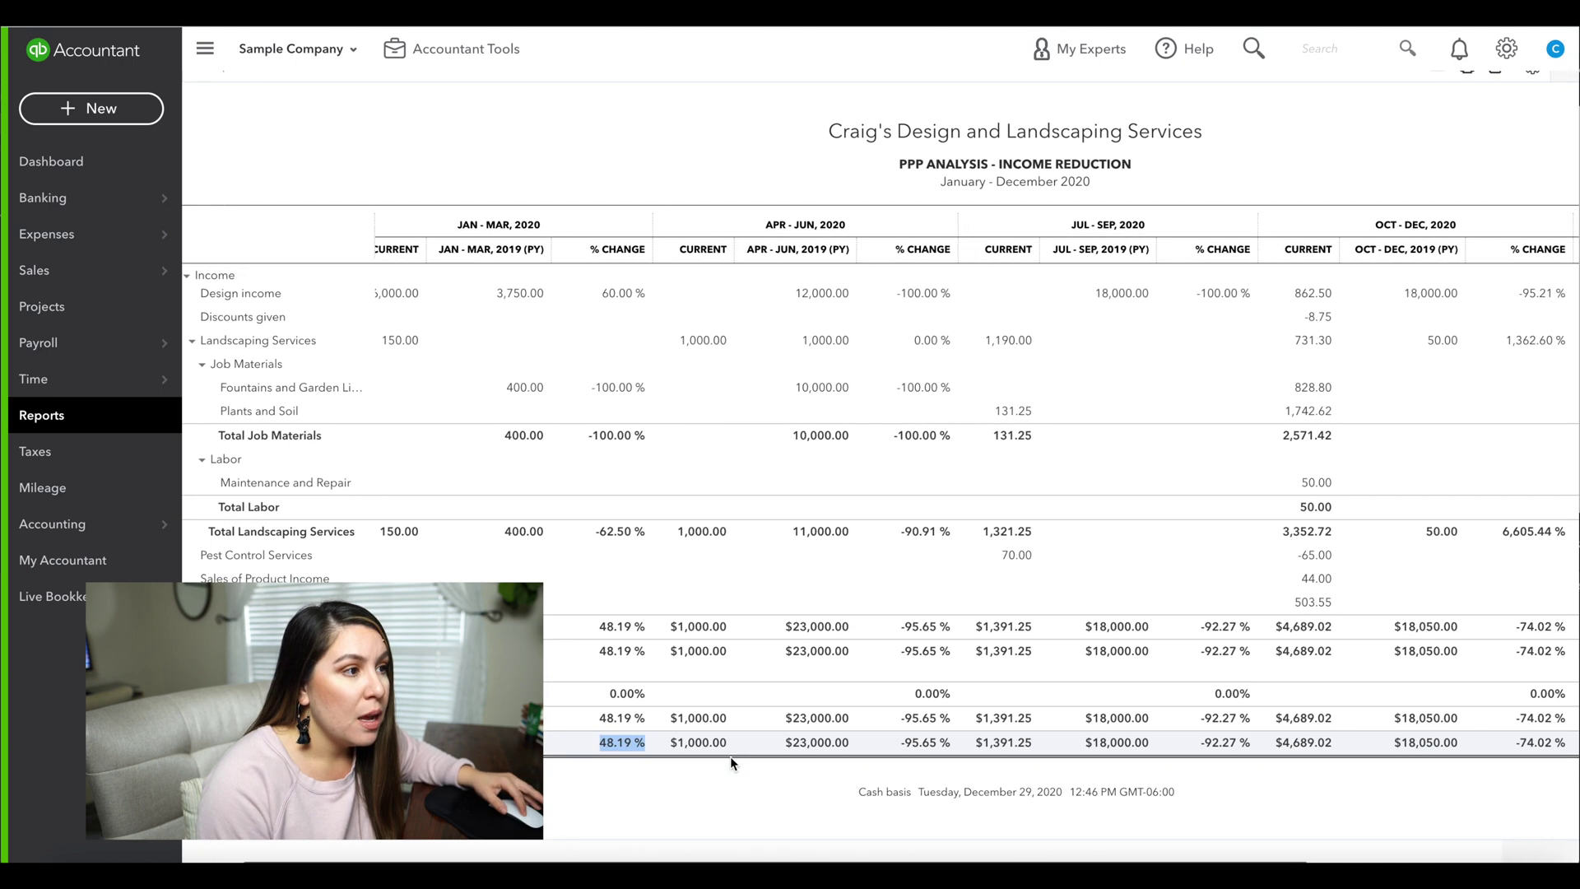
{"action": "scroll", "coordinate": [729, 758], "scroll_direction": "right", "scroll_amount": 1}
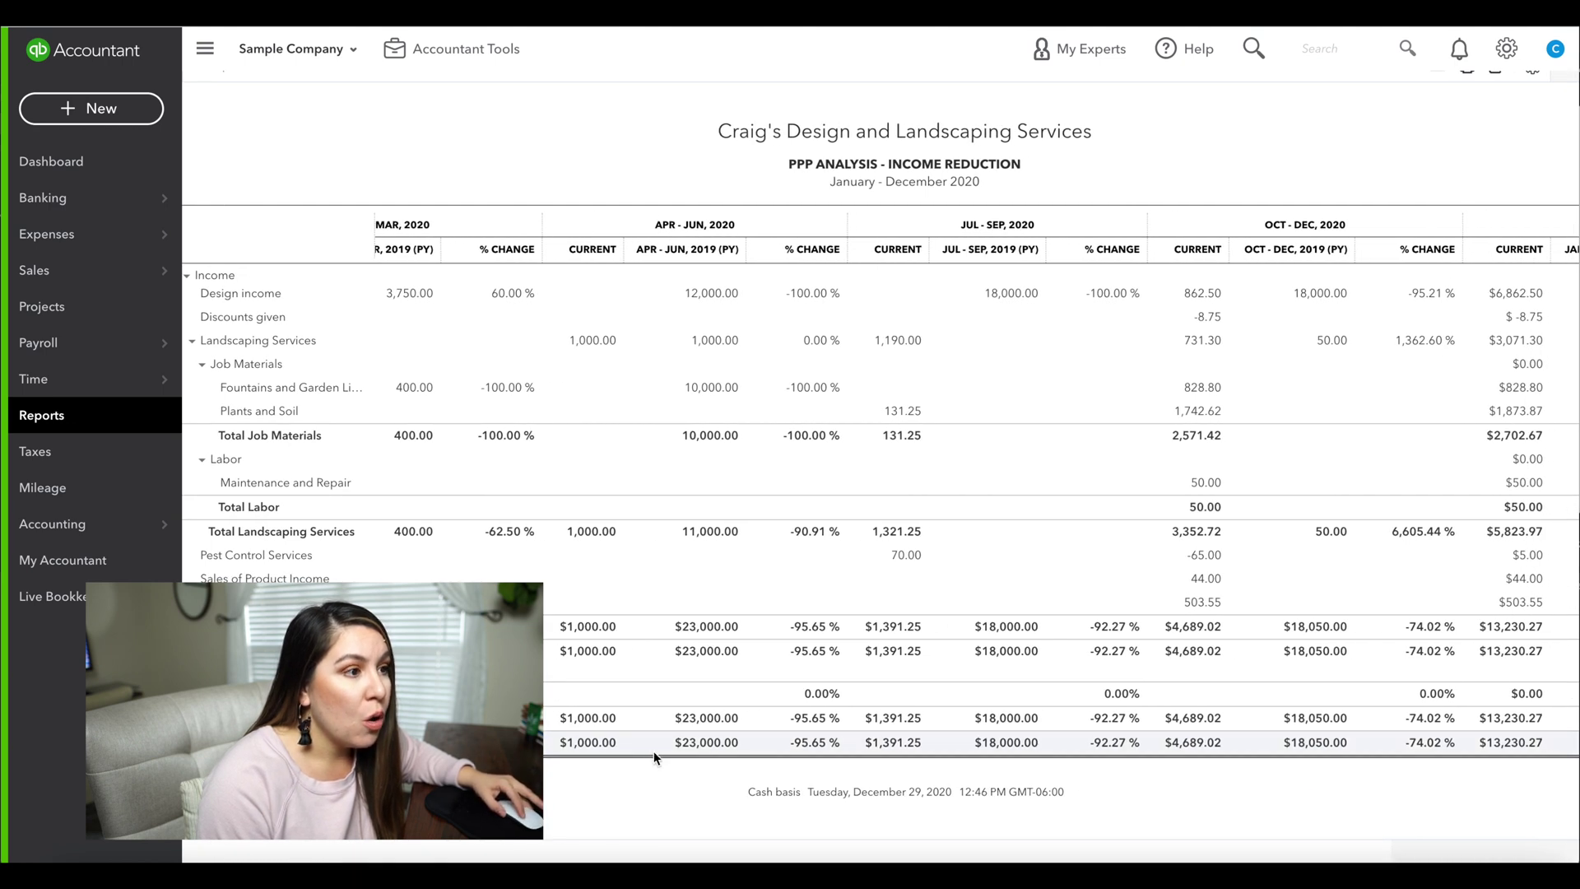
{"action": "left_click_drag", "start_coordinate": [792, 743], "coordinate": [826, 744]}
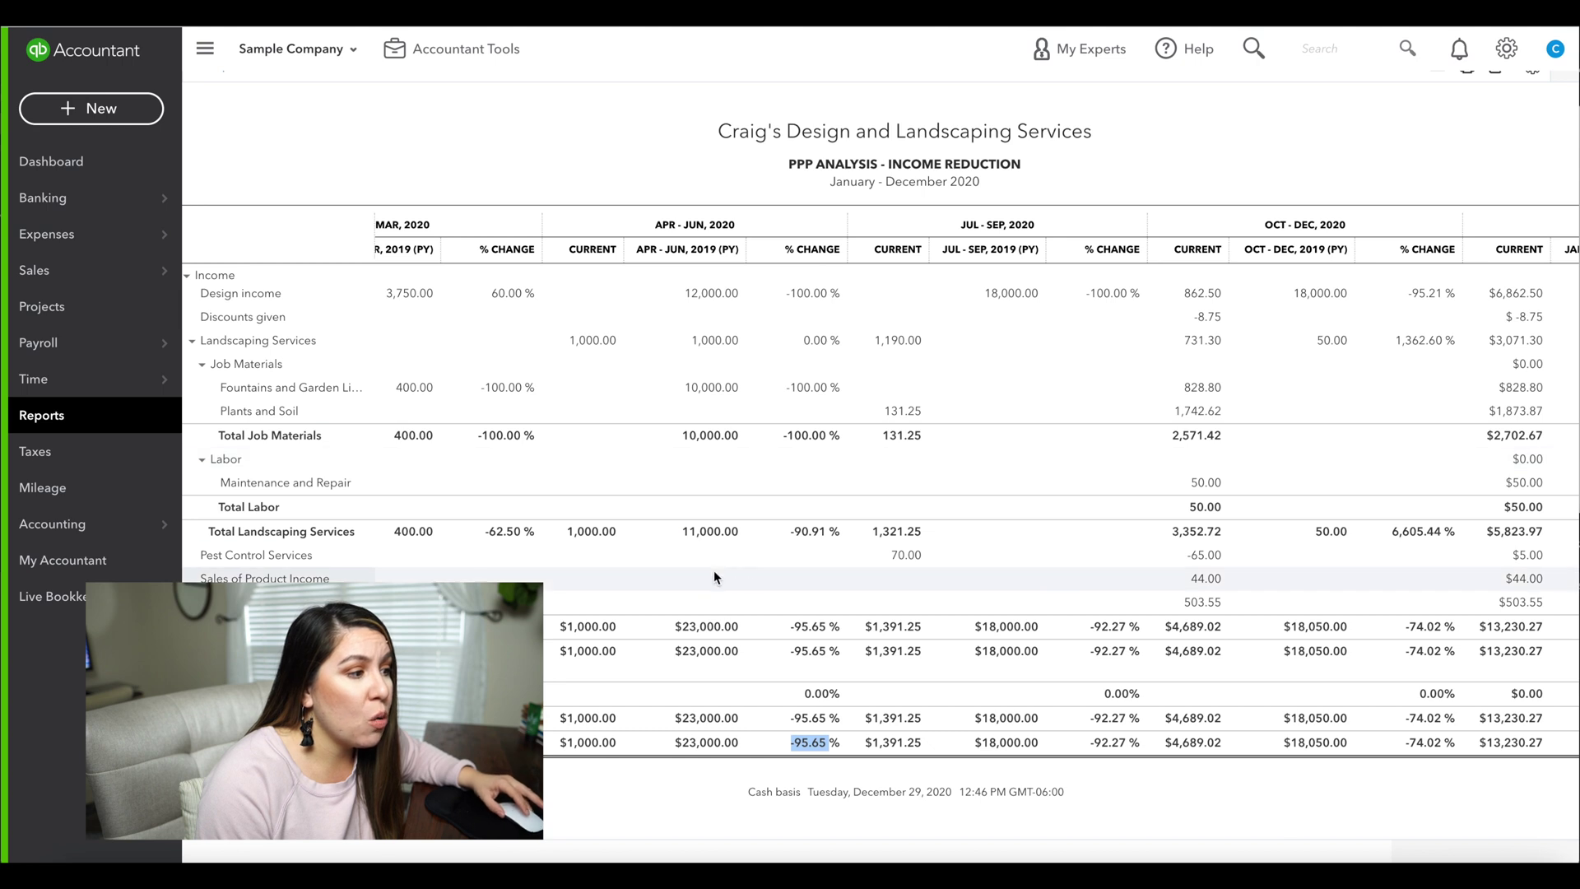
{"action": "scroll", "coordinate": [712, 617], "scroll_direction": "right", "scroll_amount": 5}
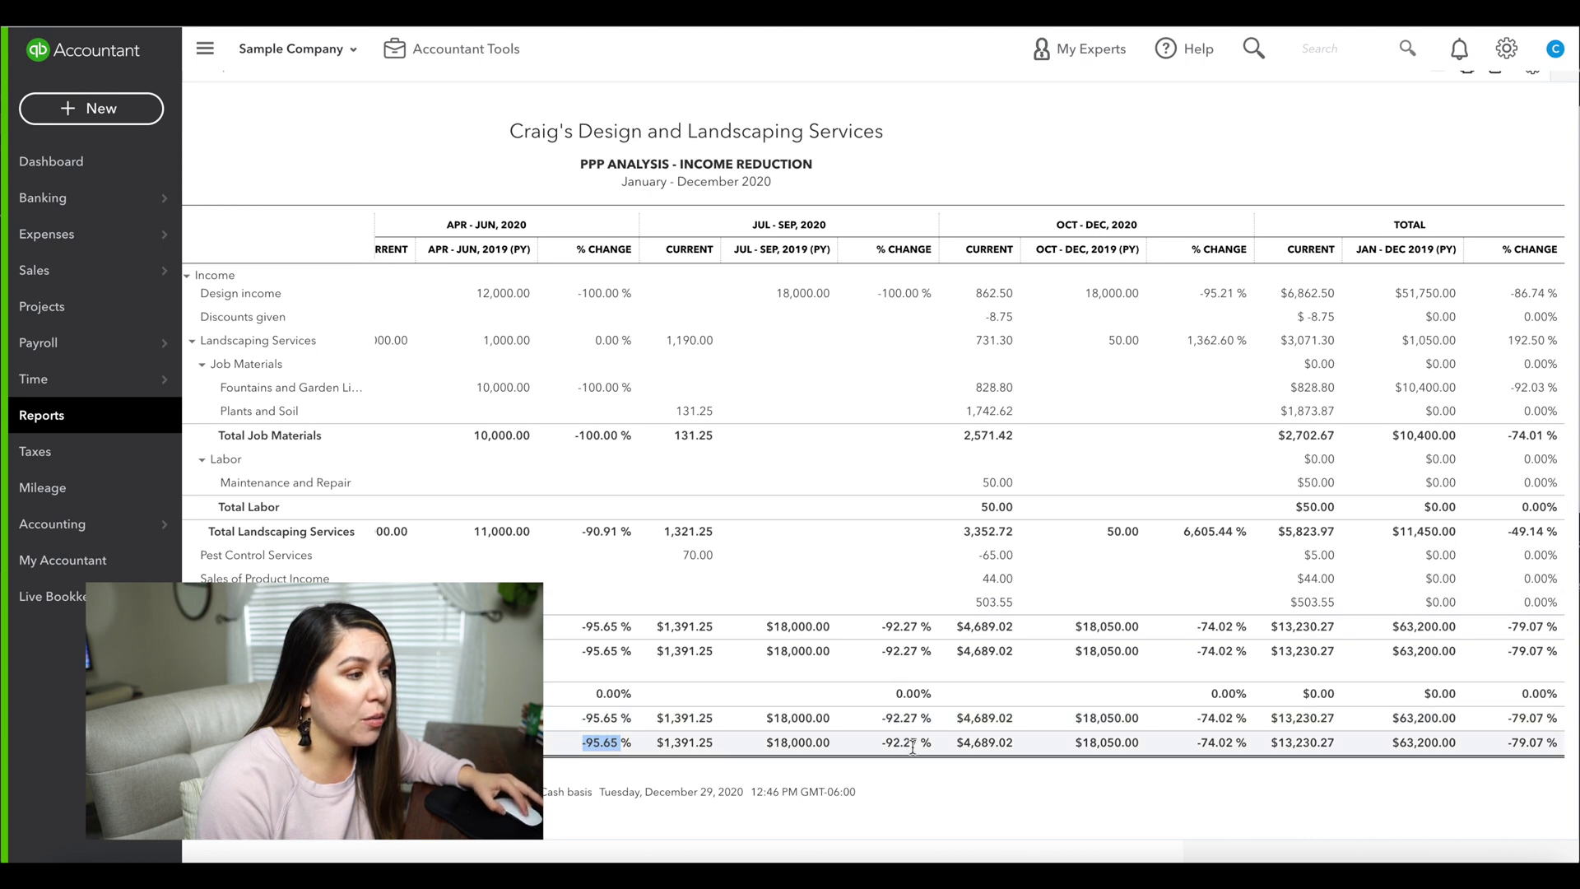
{"action": "left_click_drag", "start_coordinate": [882, 744], "coordinate": [921, 743]}
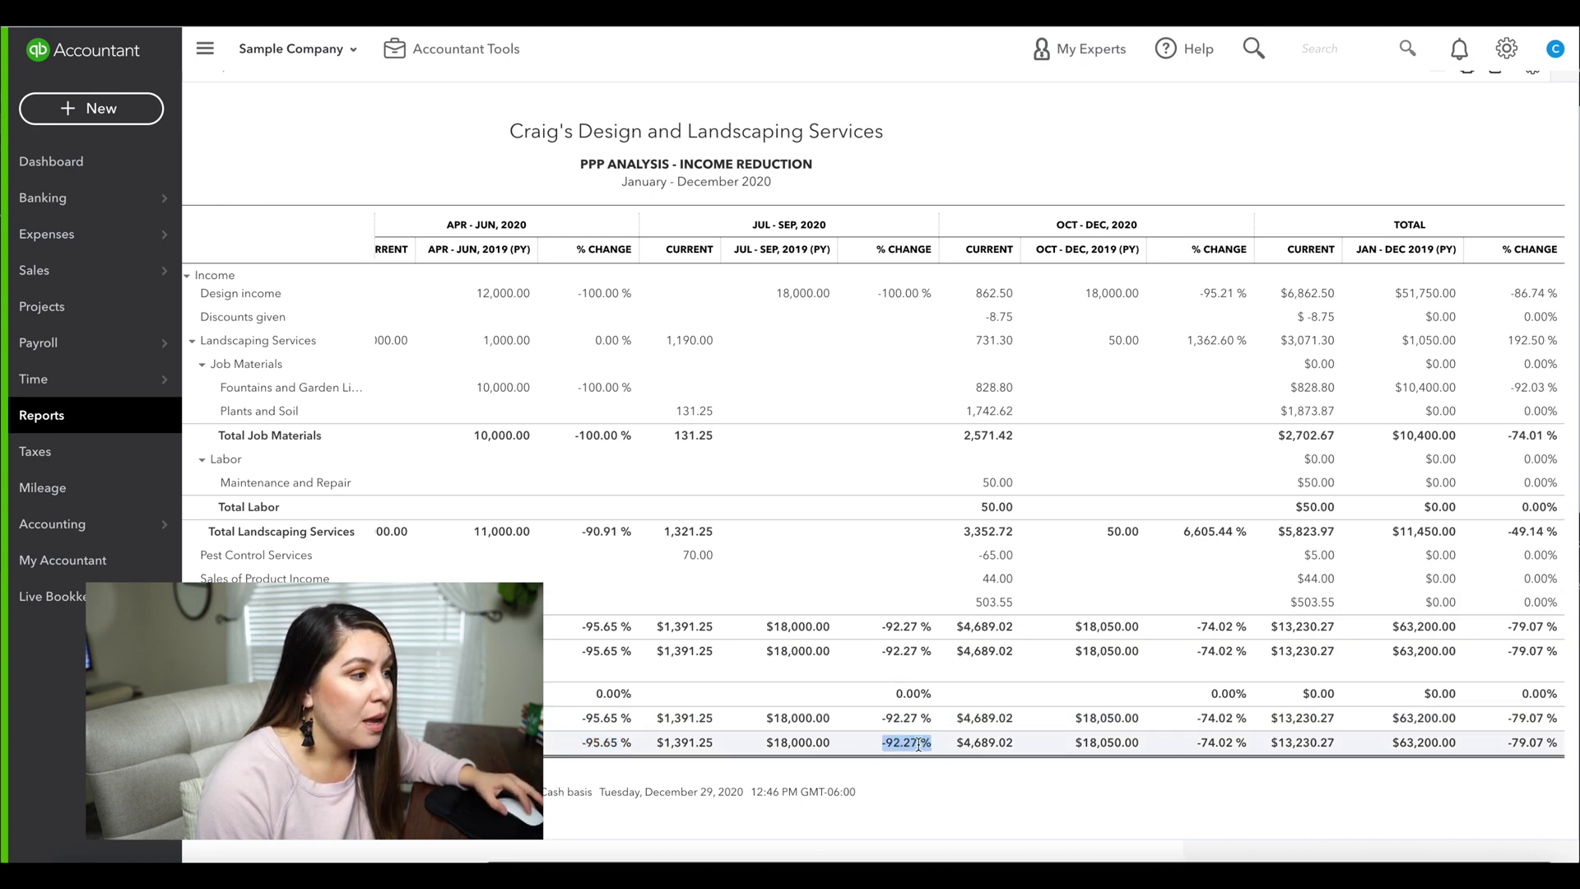
{"action": "left_click_drag", "start_coordinate": [1188, 749], "coordinate": [1238, 745]}
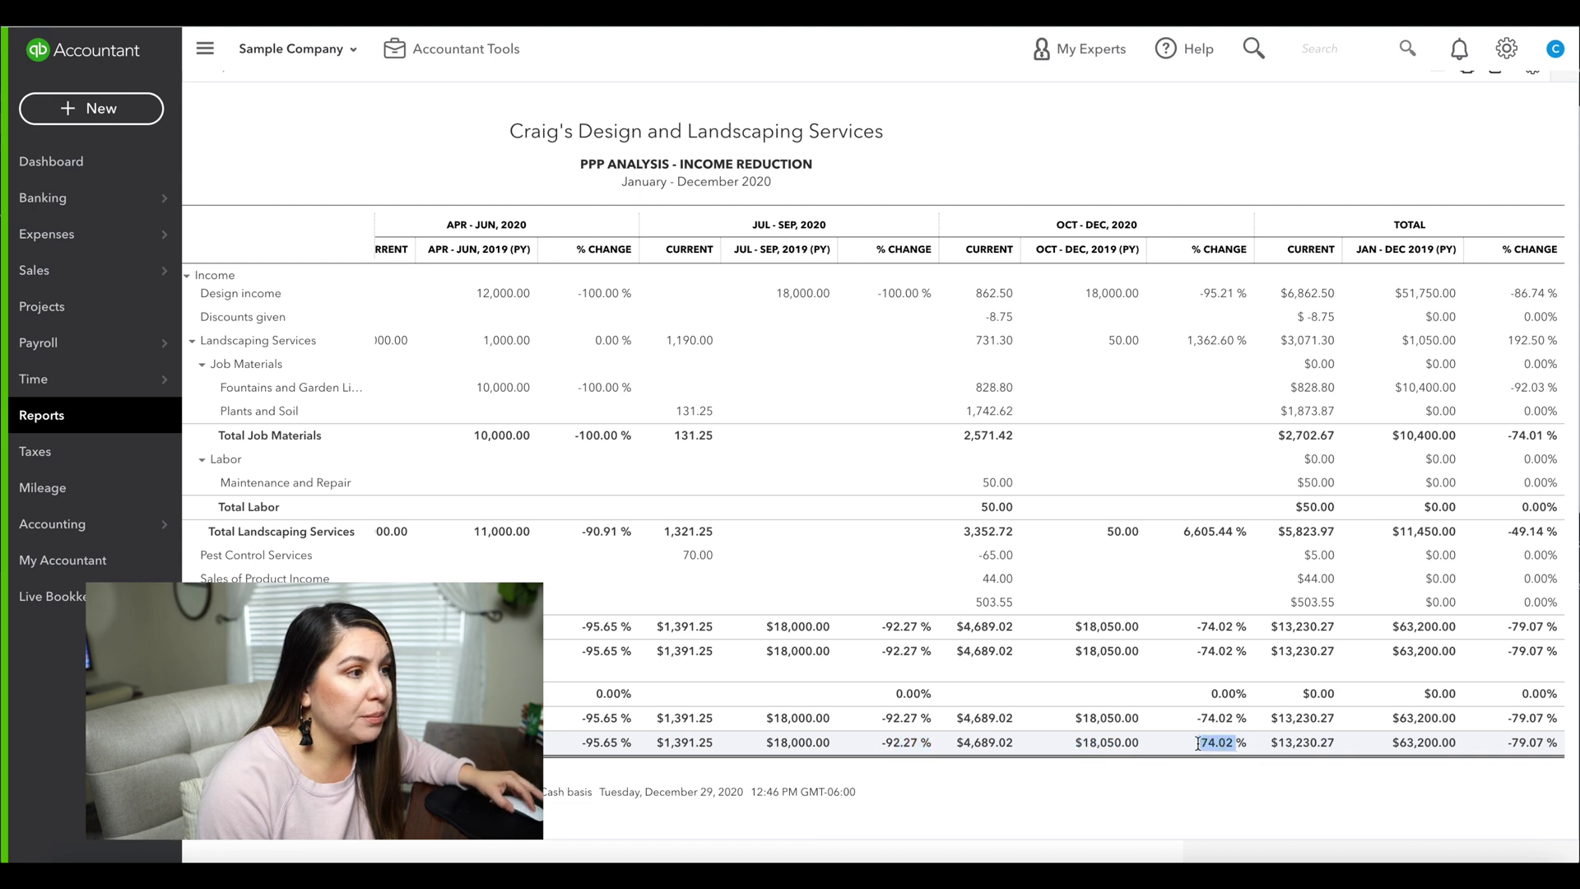
{"action": "scroll", "coordinate": [787, 611], "scroll_direction": "down", "scroll_amount": 1}
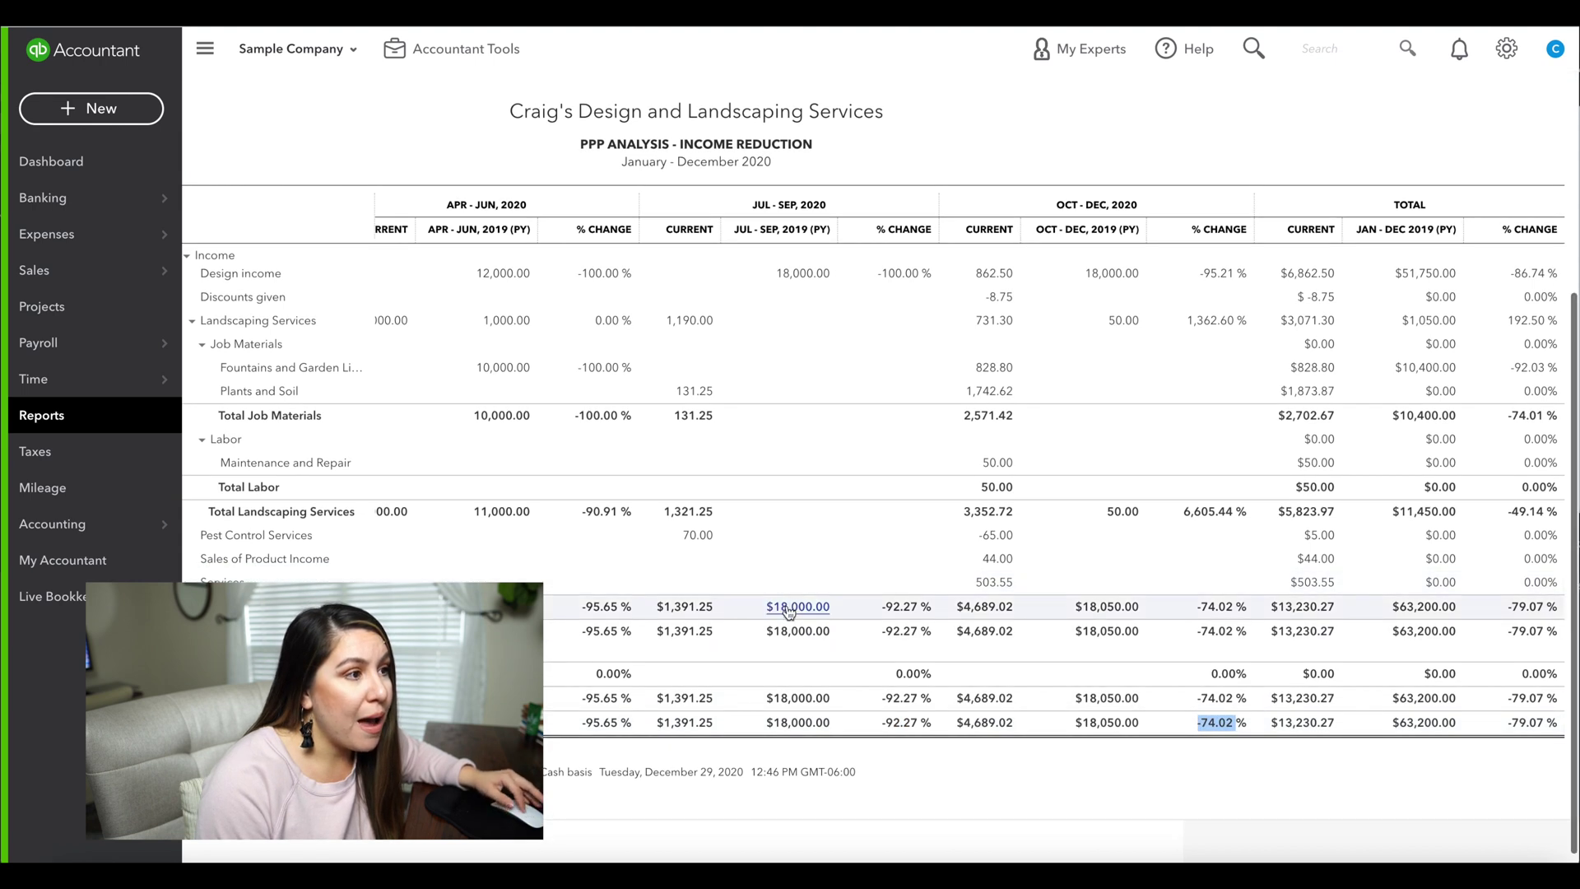
{"action": "scroll", "coordinate": [788, 611], "scroll_direction": "up", "scroll_amount": 2}
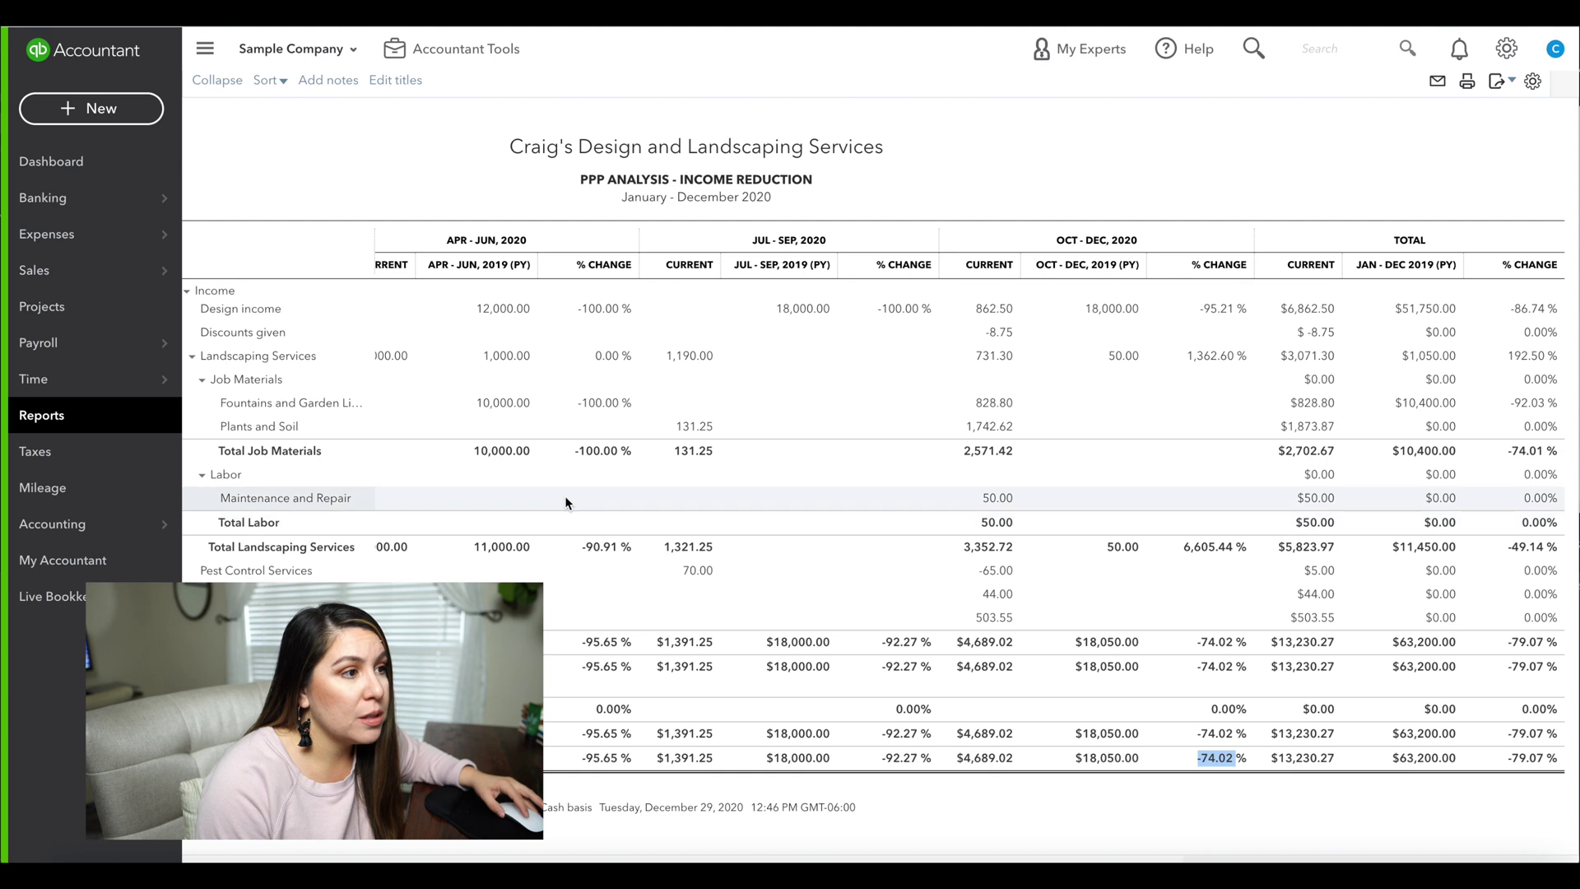
{"action": "scroll", "coordinate": [806, 493], "scroll_direction": "down", "scroll_amount": 2}
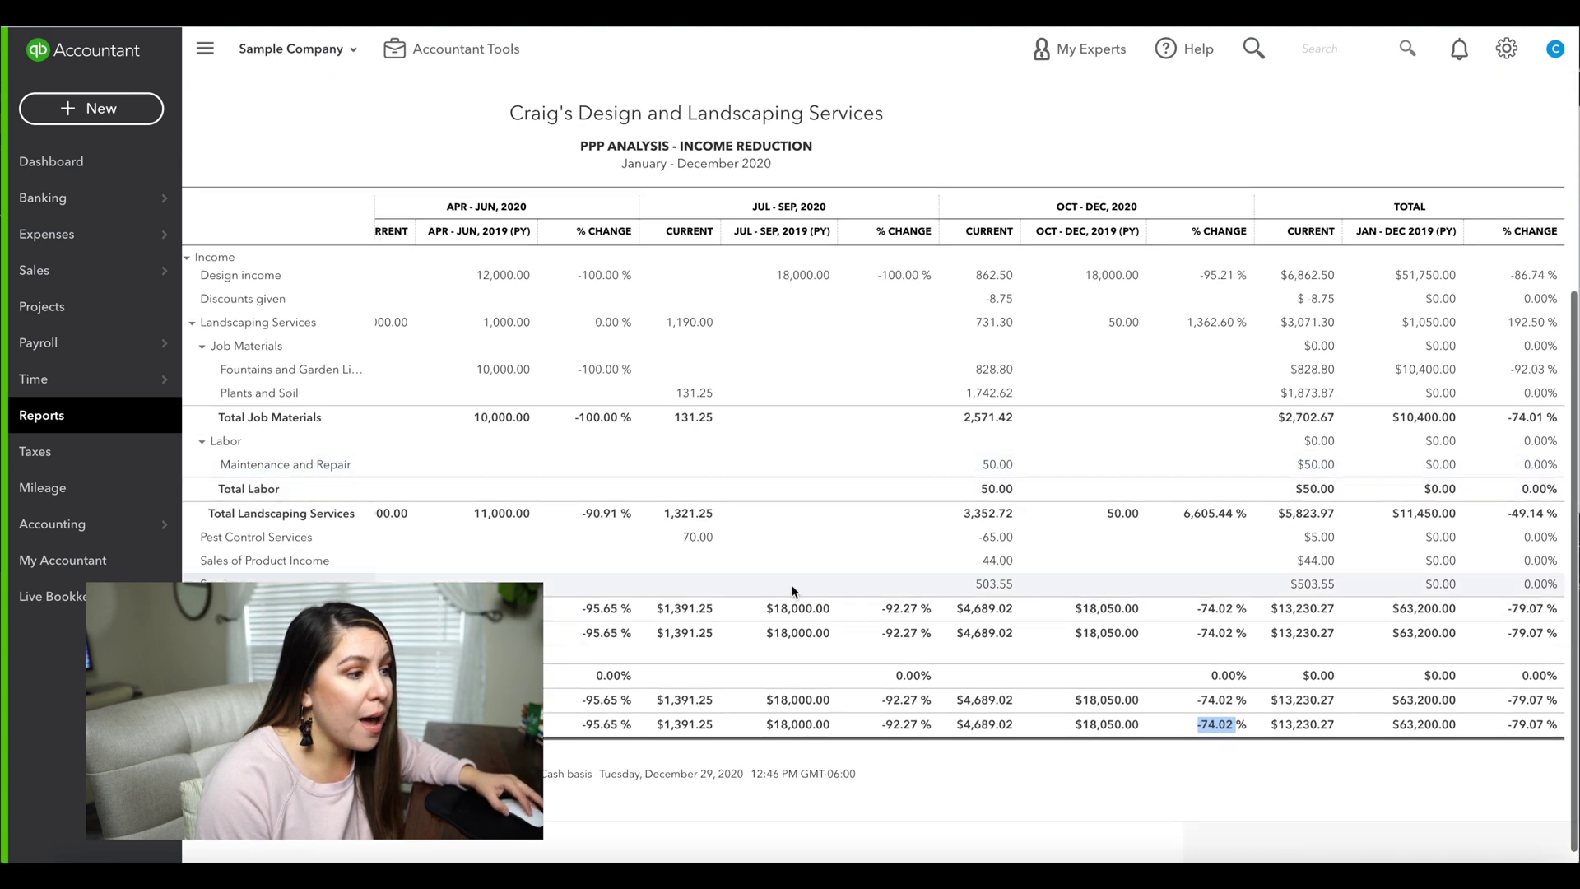
{"action": "scroll", "coordinate": [858, 659], "scroll_direction": "up", "scroll_amount": 1}
{"action": "scroll", "coordinate": [857, 653], "scroll_direction": "up", "scroll_amount": 5}
{"action": "scroll", "coordinate": [858, 653], "scroll_direction": "left", "scroll_amount": 2}
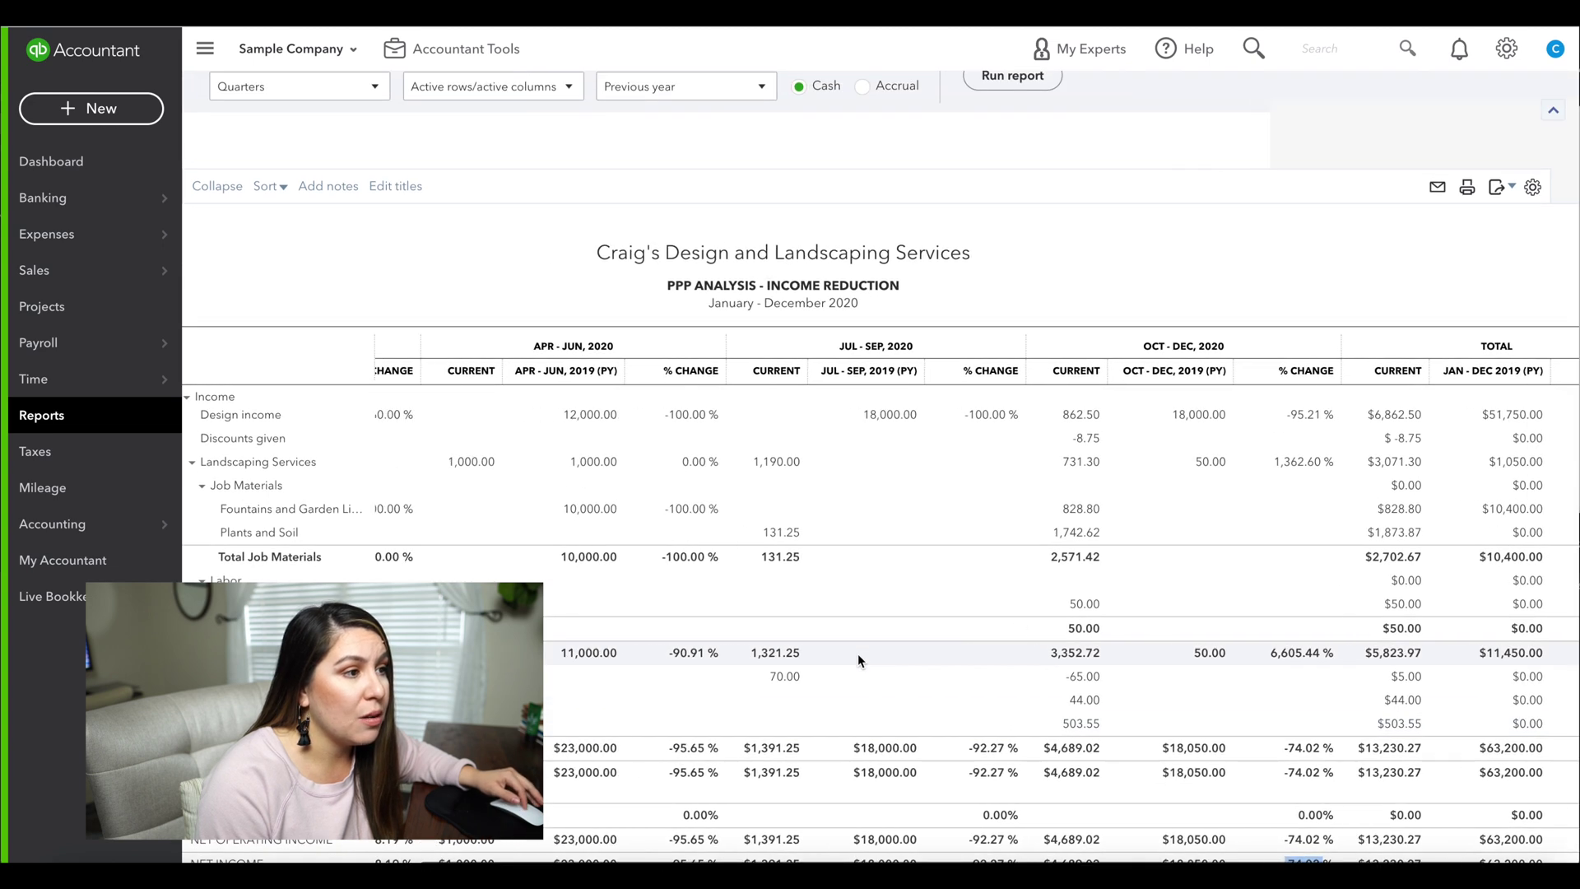
{"action": "scroll", "coordinate": [857, 653], "scroll_direction": "down", "scroll_amount": 1}
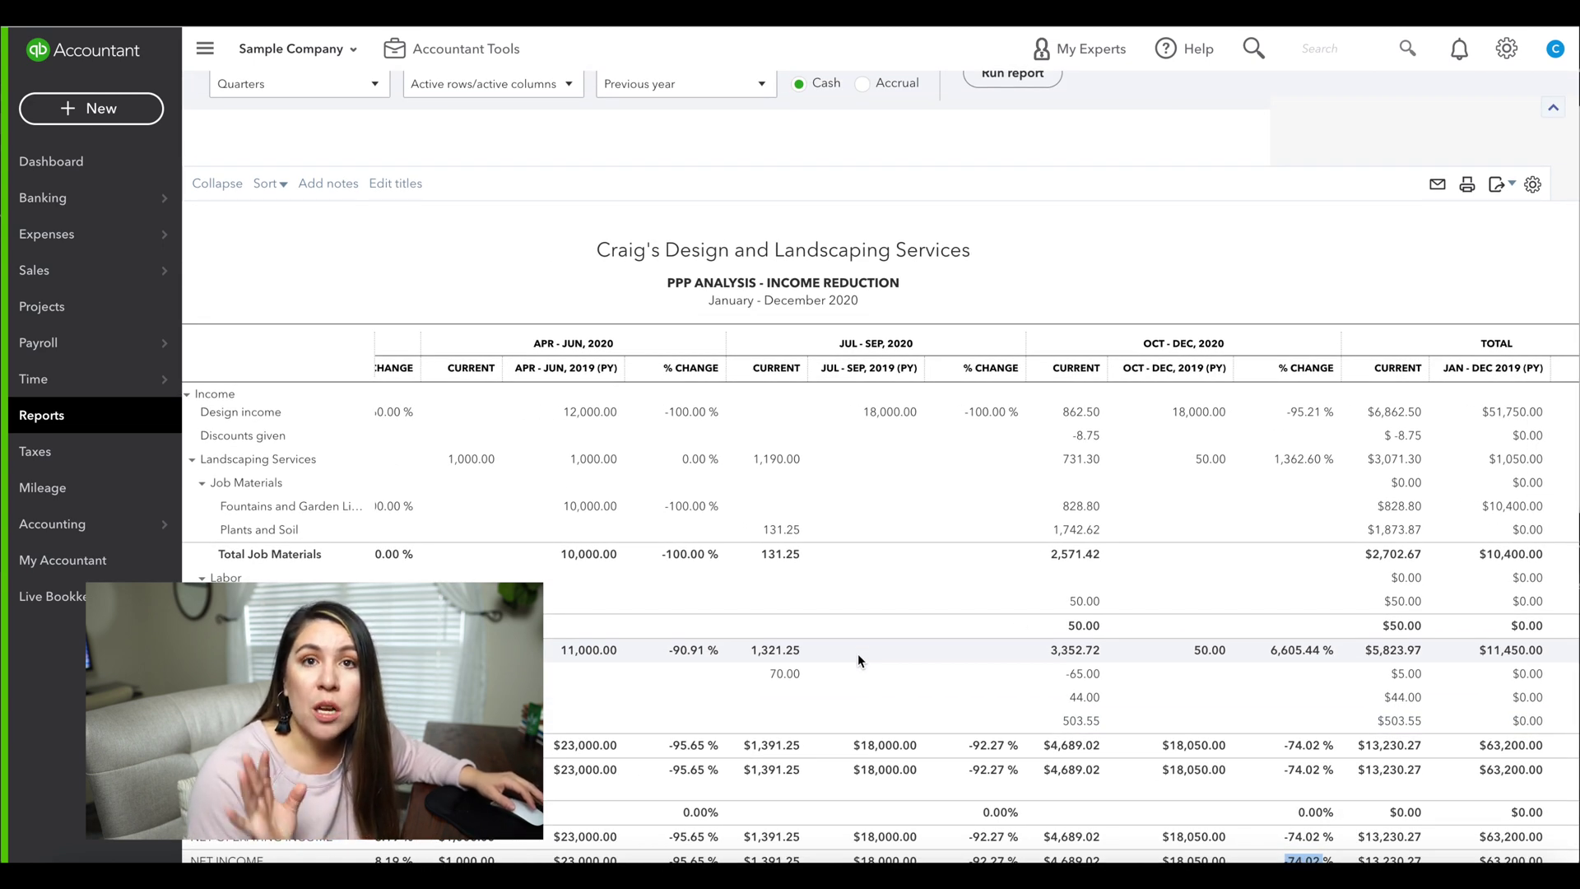
{"action": "scroll", "coordinate": [931, 529], "scroll_direction": "down", "scroll_amount": 1}
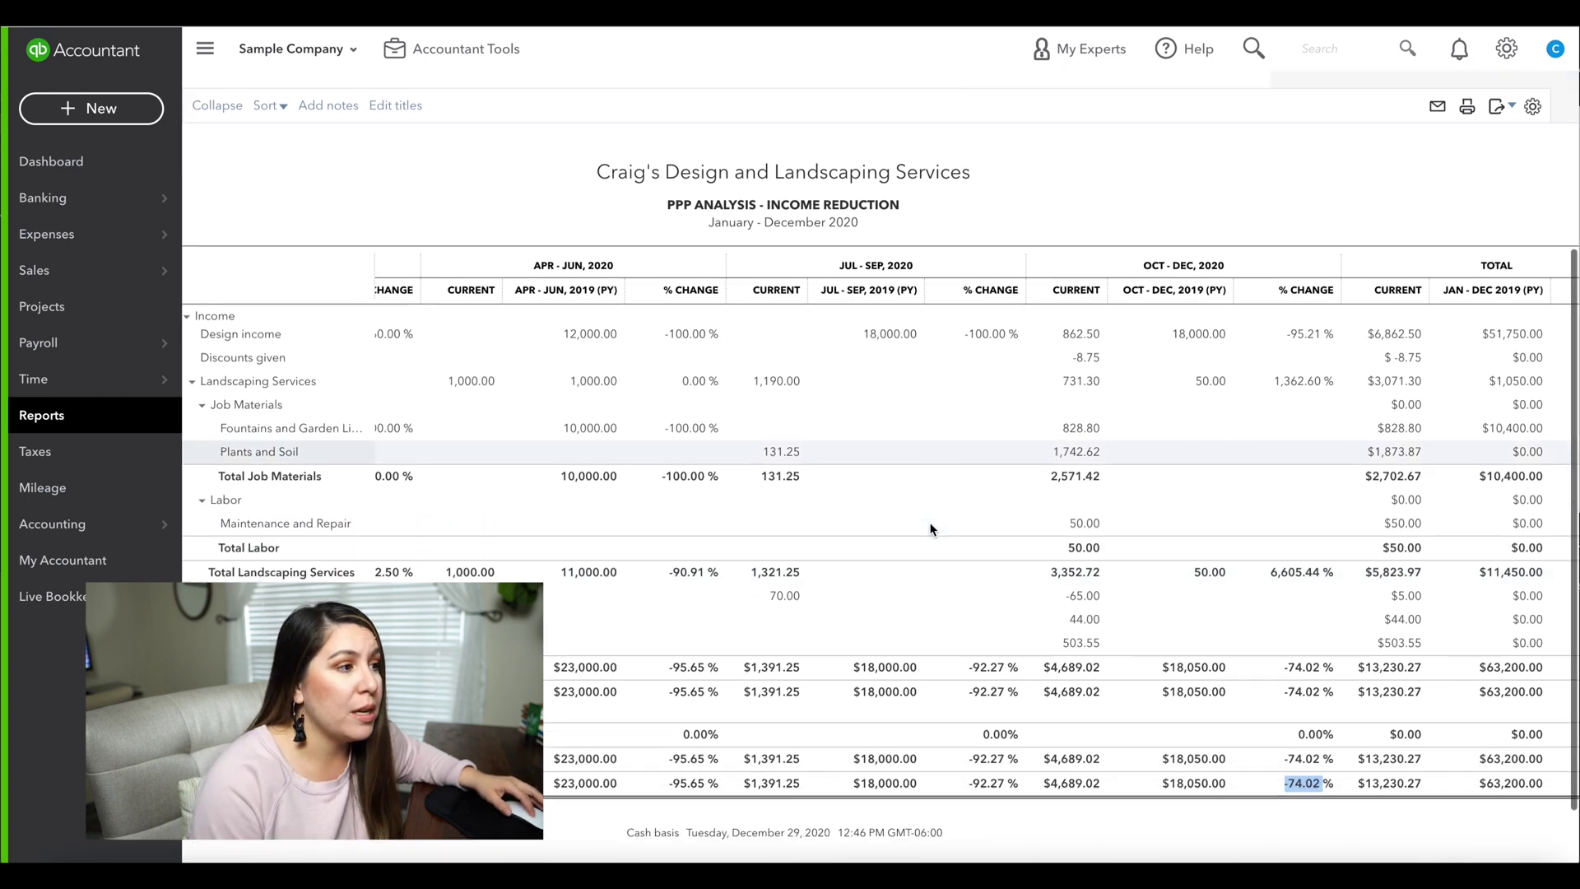
{"action": "scroll", "coordinate": [1068, 503], "scroll_direction": "up", "scroll_amount": 3}
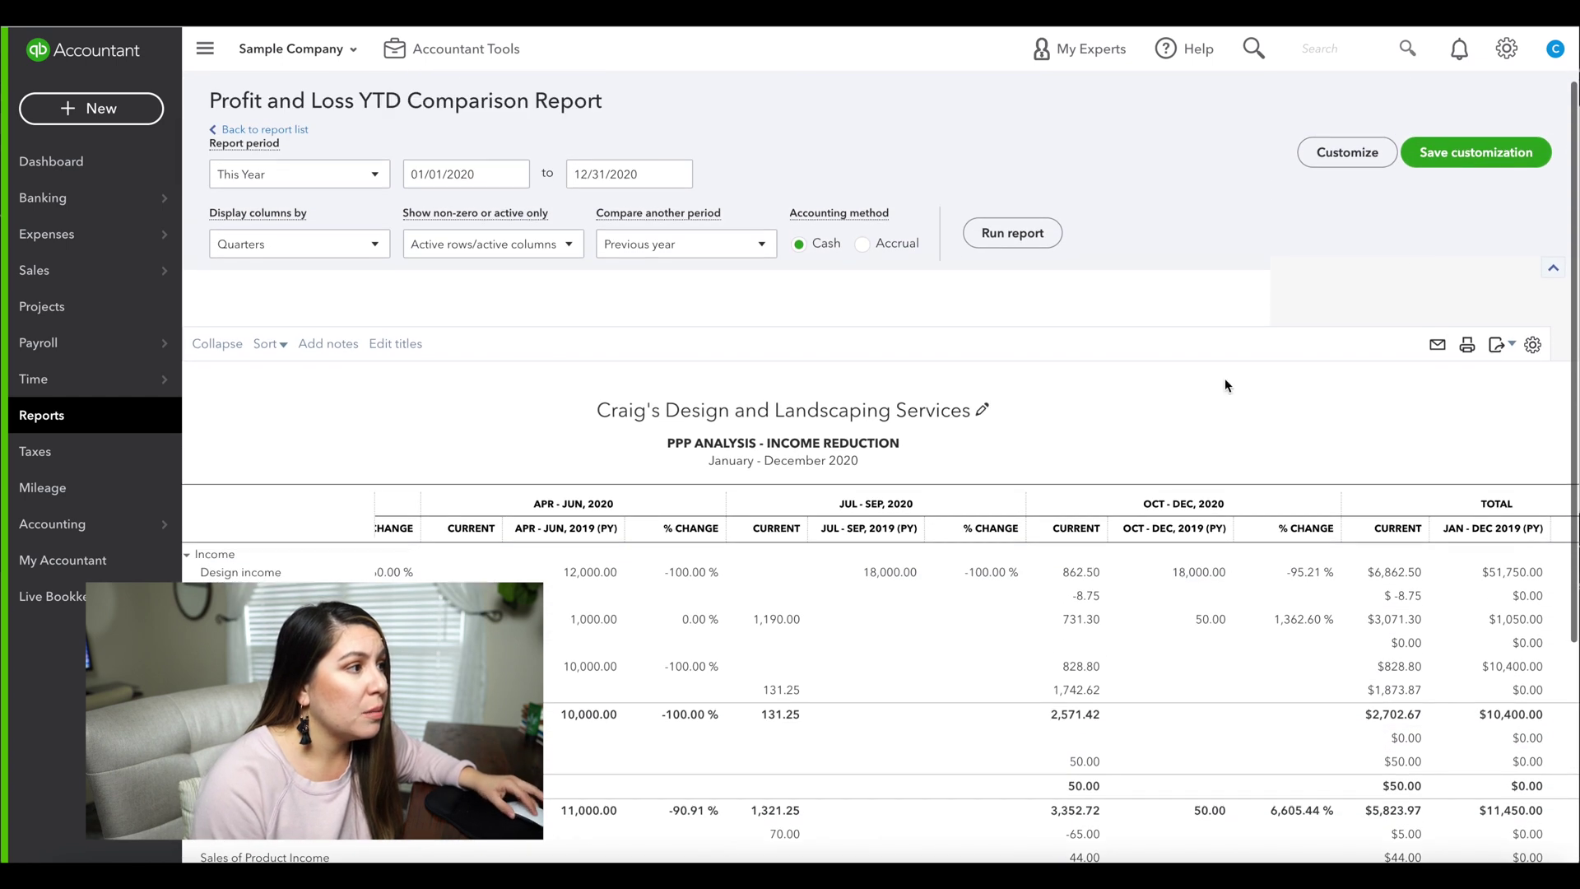
Step: Save the customization as 'PPP Analysis - Income Reduction' and return to Reports
{"action": "left_click", "coordinate": [1463, 163]}
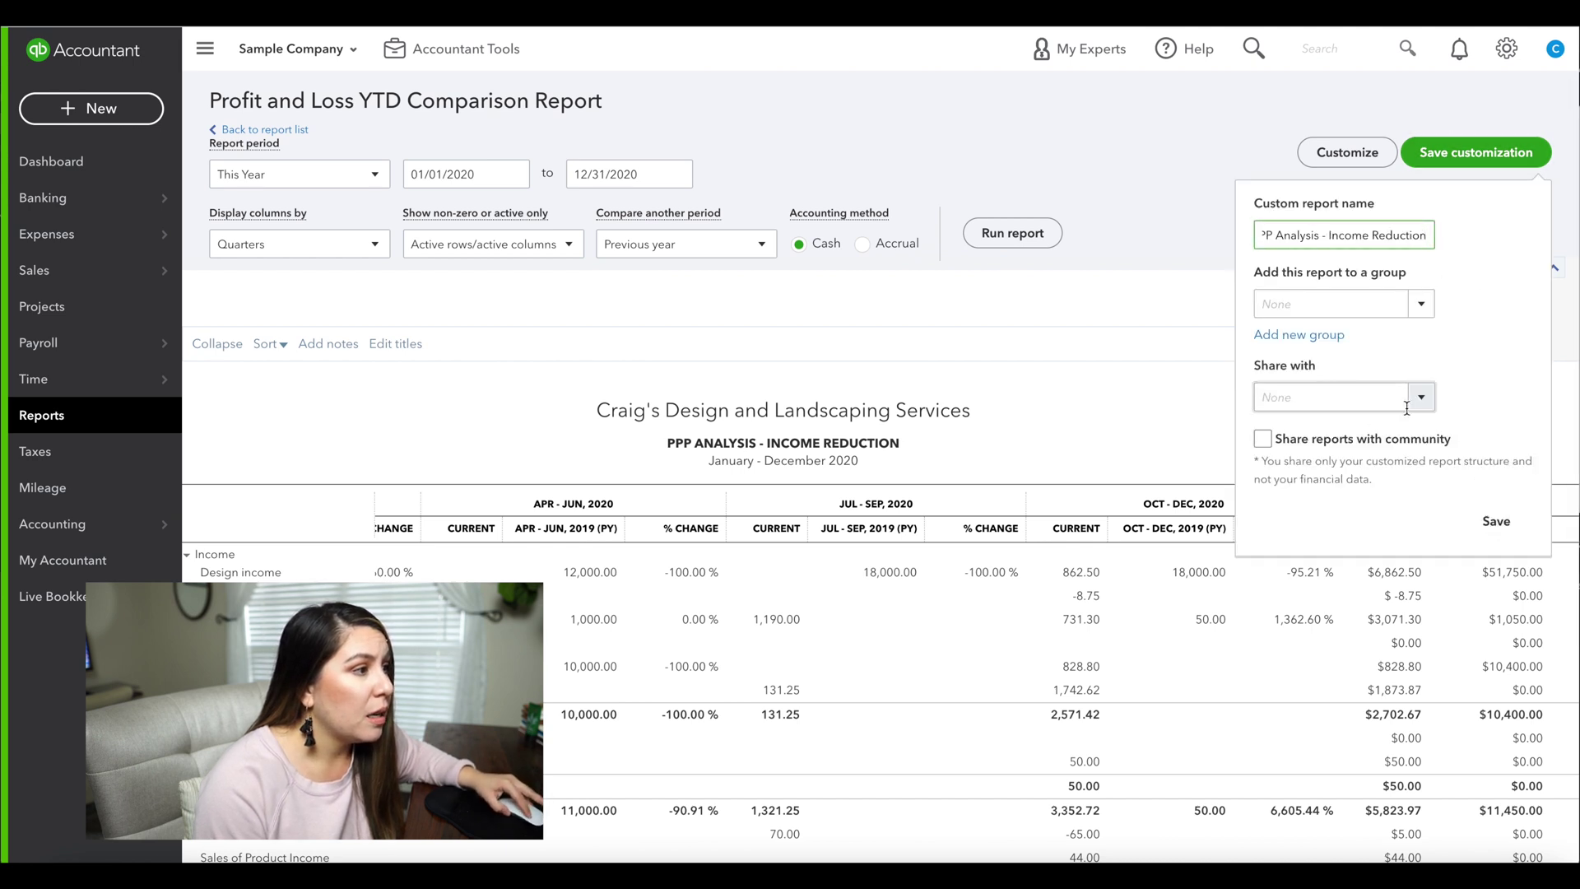
{"action": "left_click", "coordinate": [1498, 521]}
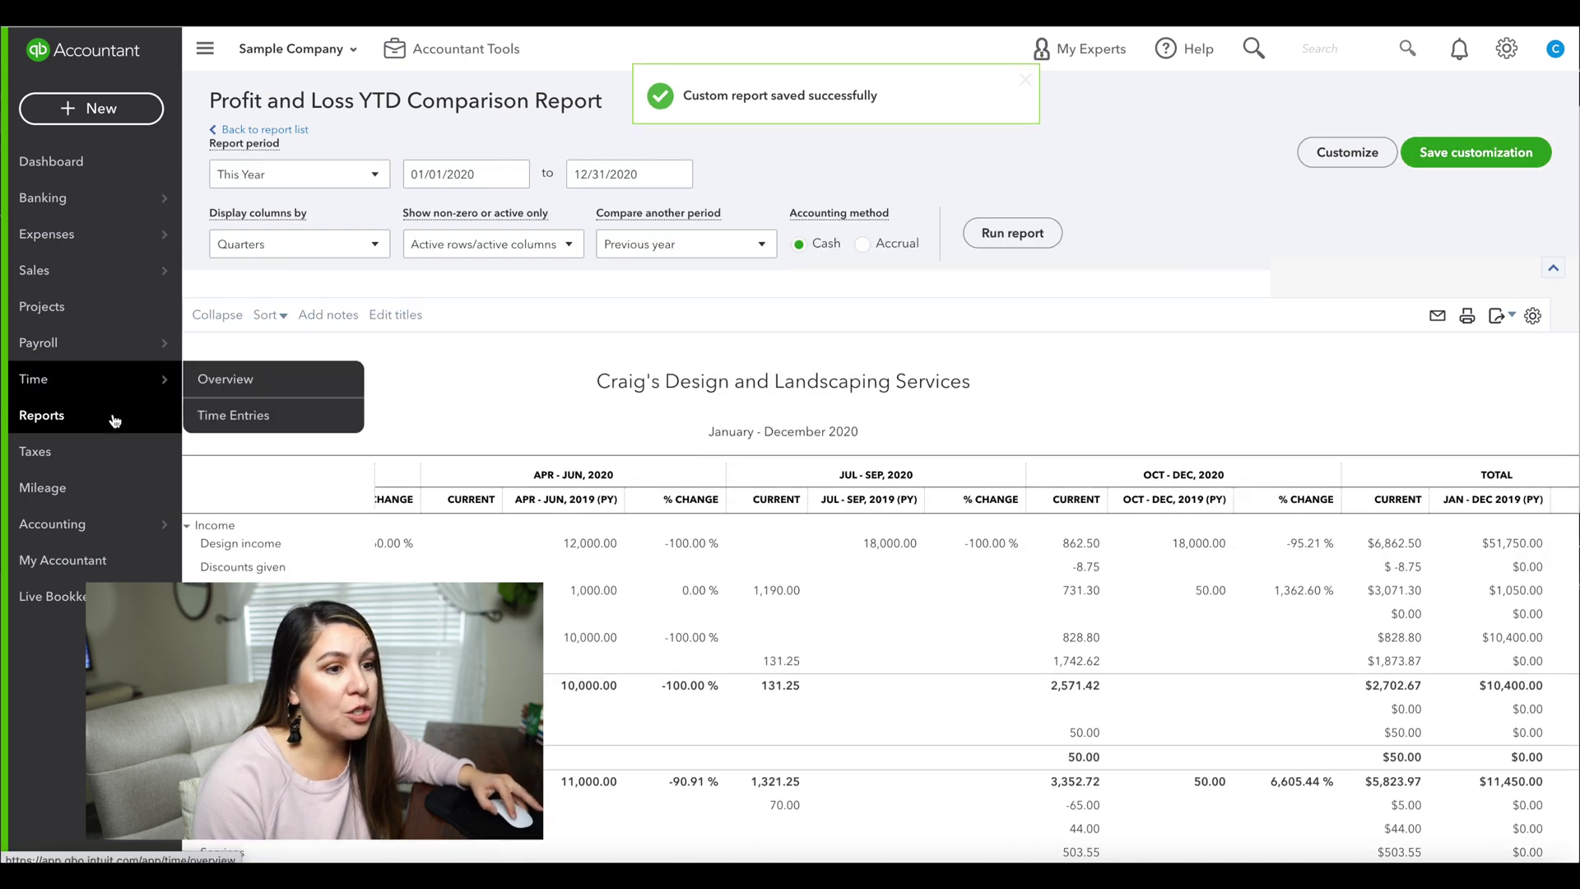
{"action": "left_click", "coordinate": [77, 417]}
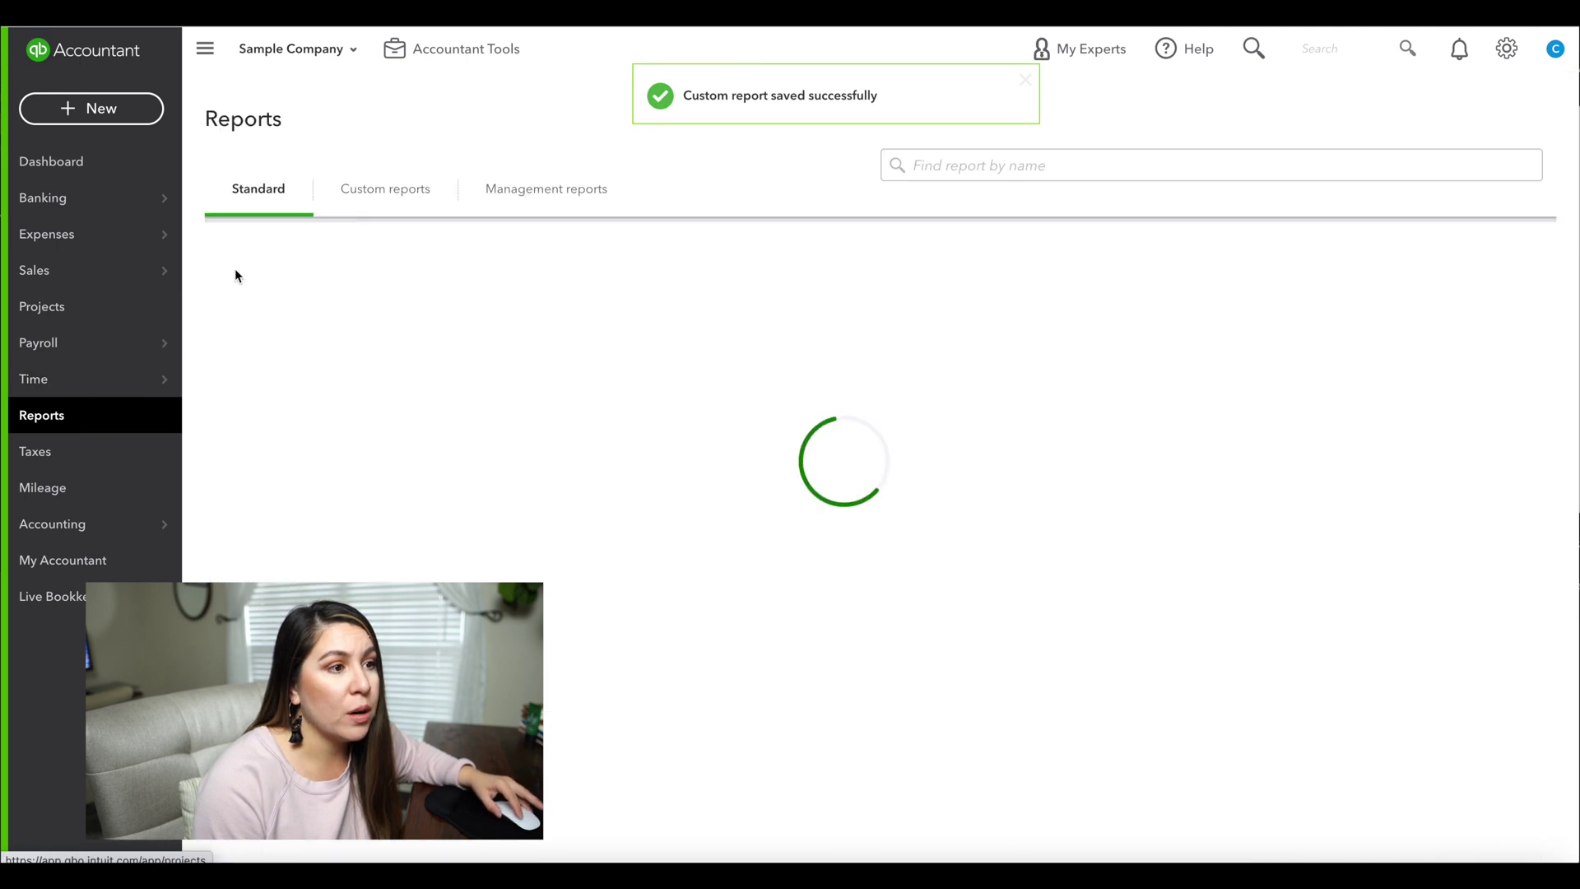
Step: Reopen the saved 'PPP Analysis - Income Reduction' report from the Custom reports list
{"action": "left_click", "coordinate": [379, 195]}
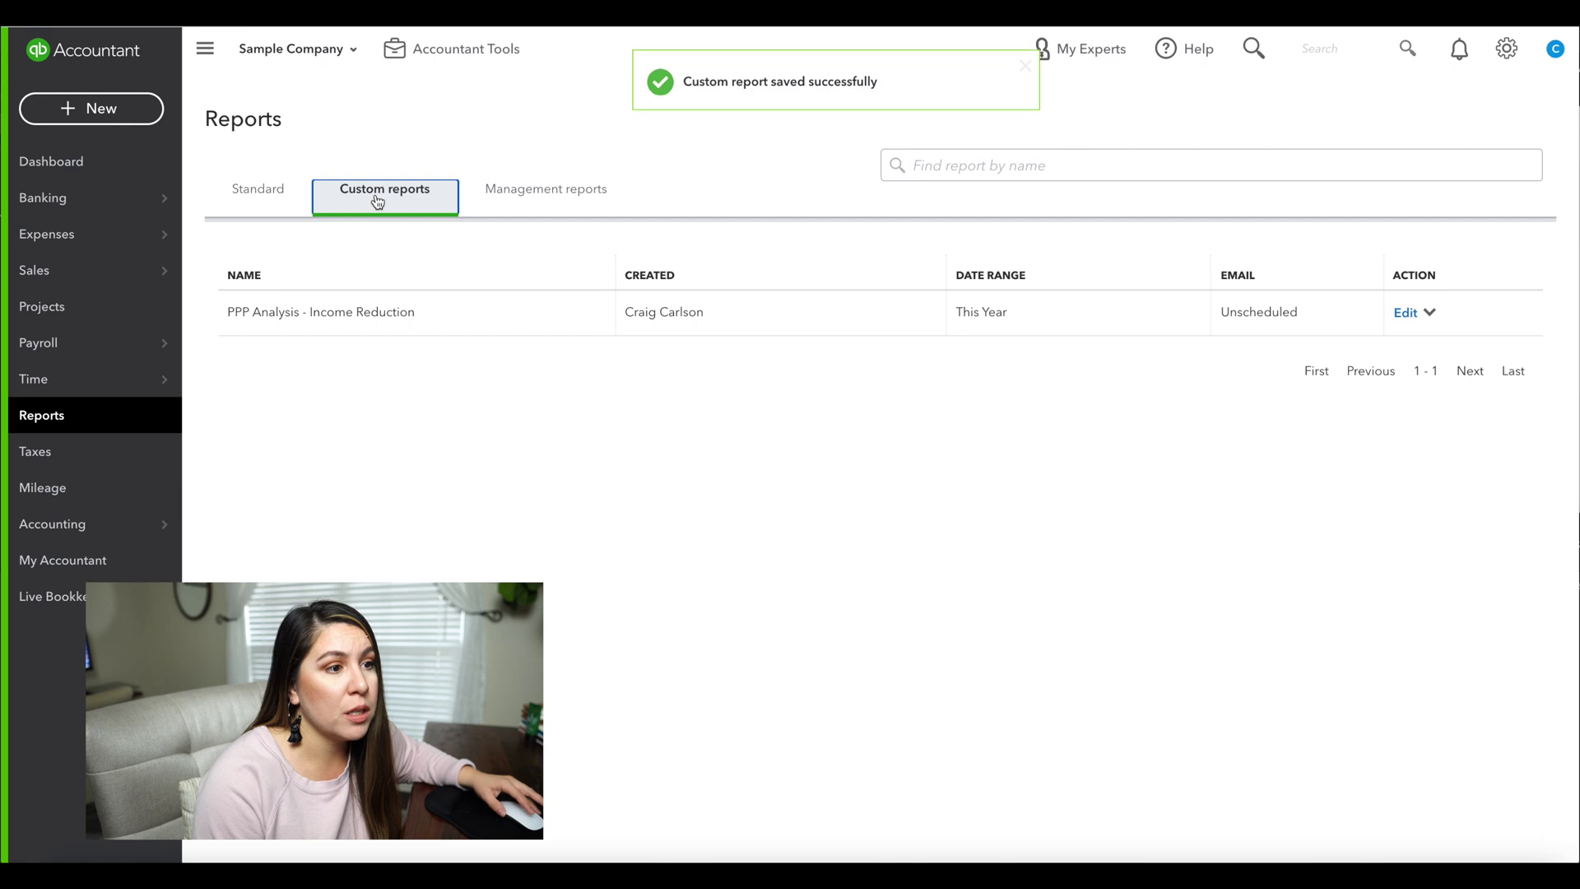
{"action": "left_click", "coordinate": [343, 313]}
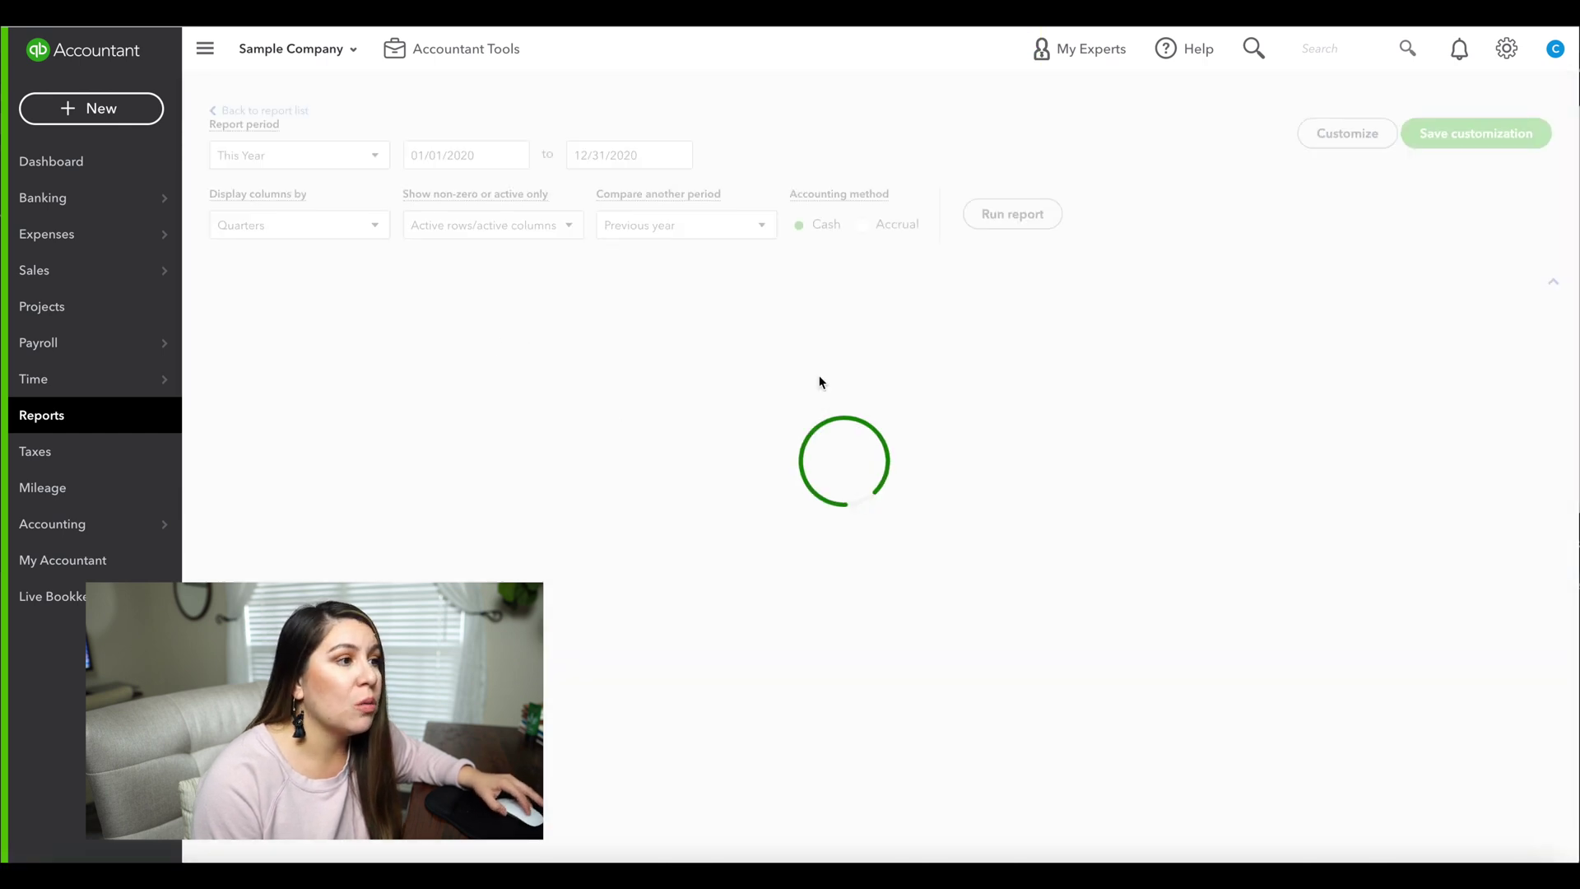
{"action": "scroll", "coordinate": [632, 387], "scroll_direction": "down", "scroll_amount": 1}
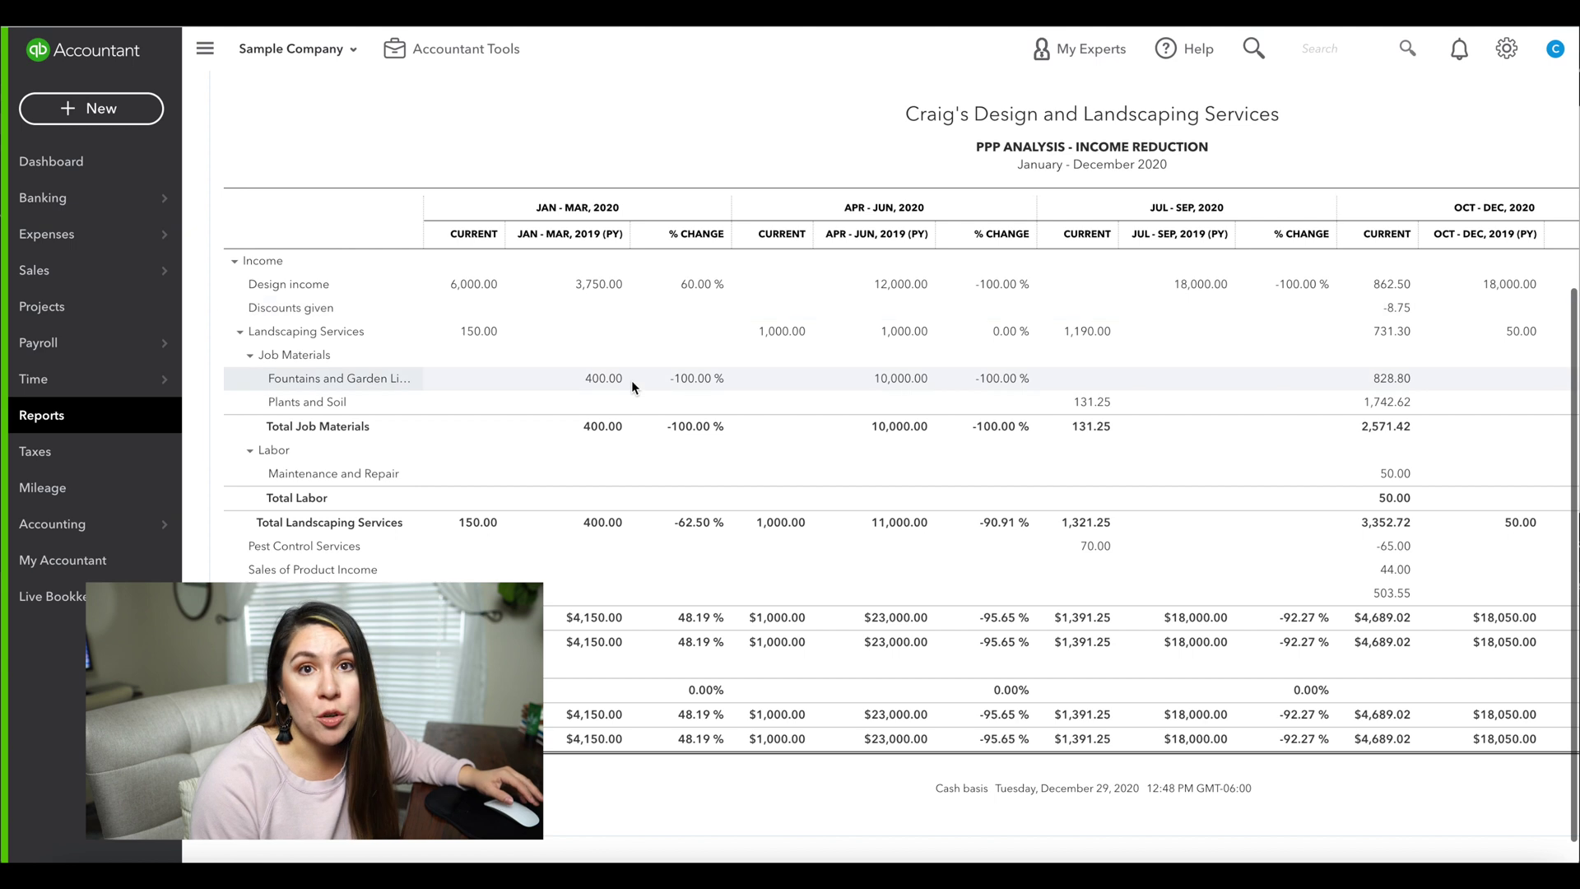
{"action": "scroll", "coordinate": [632, 384], "scroll_direction": "down", "scroll_amount": 1}
{"action": "scroll", "coordinate": [632, 387], "scroll_direction": "up", "scroll_amount": 4}
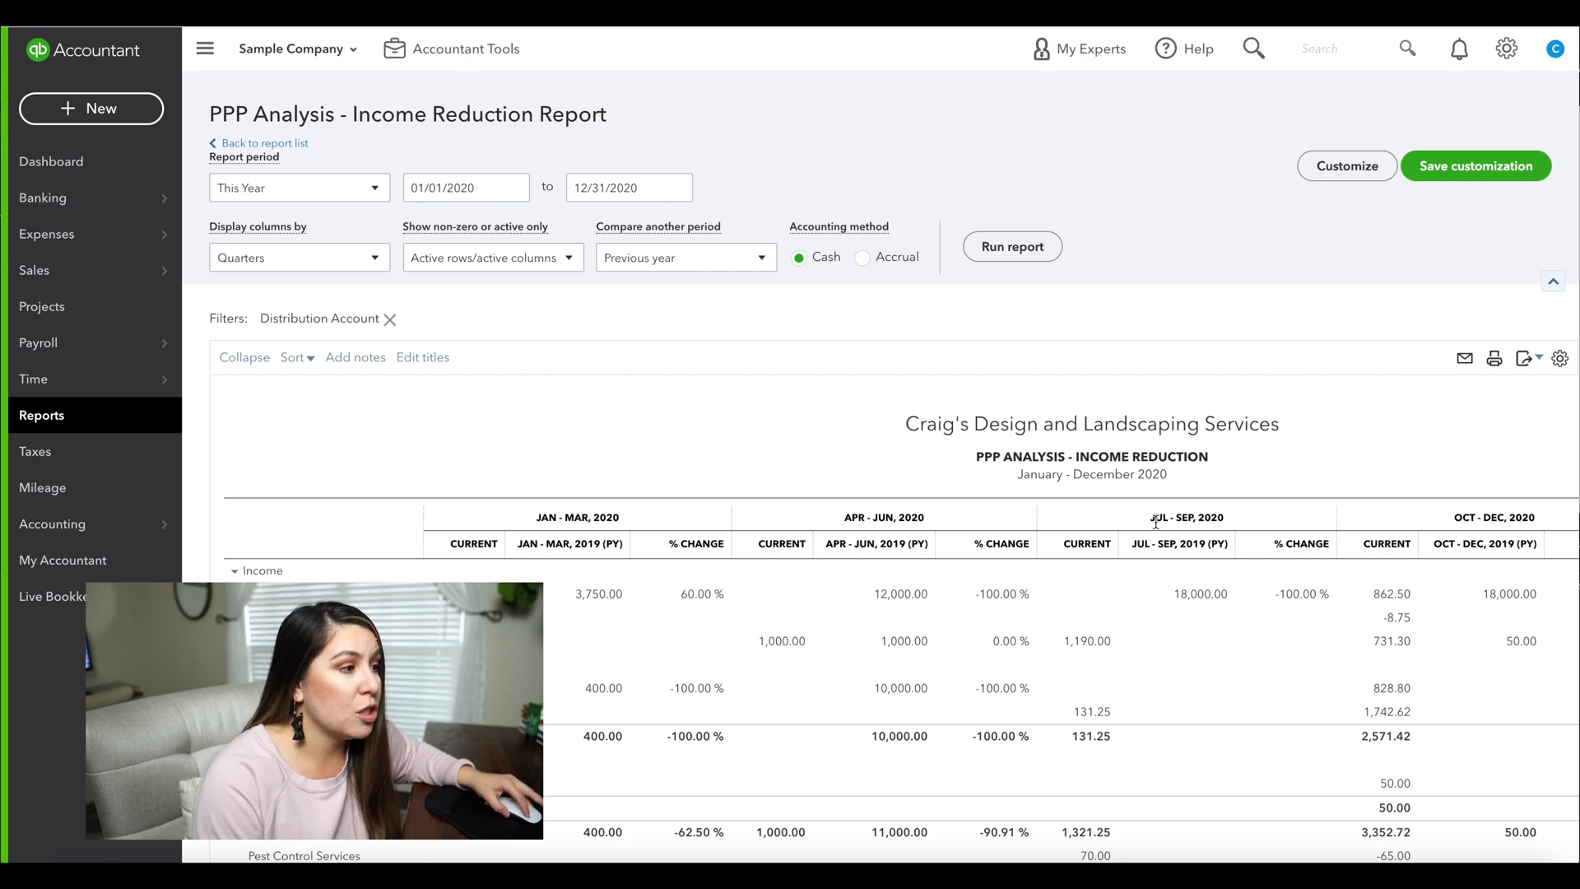
Step: Set a custom report period from 07/01/2020 to 09/30/2020
{"action": "left_click", "coordinate": [386, 197]}
{"action": "left_click", "coordinate": [332, 252]}
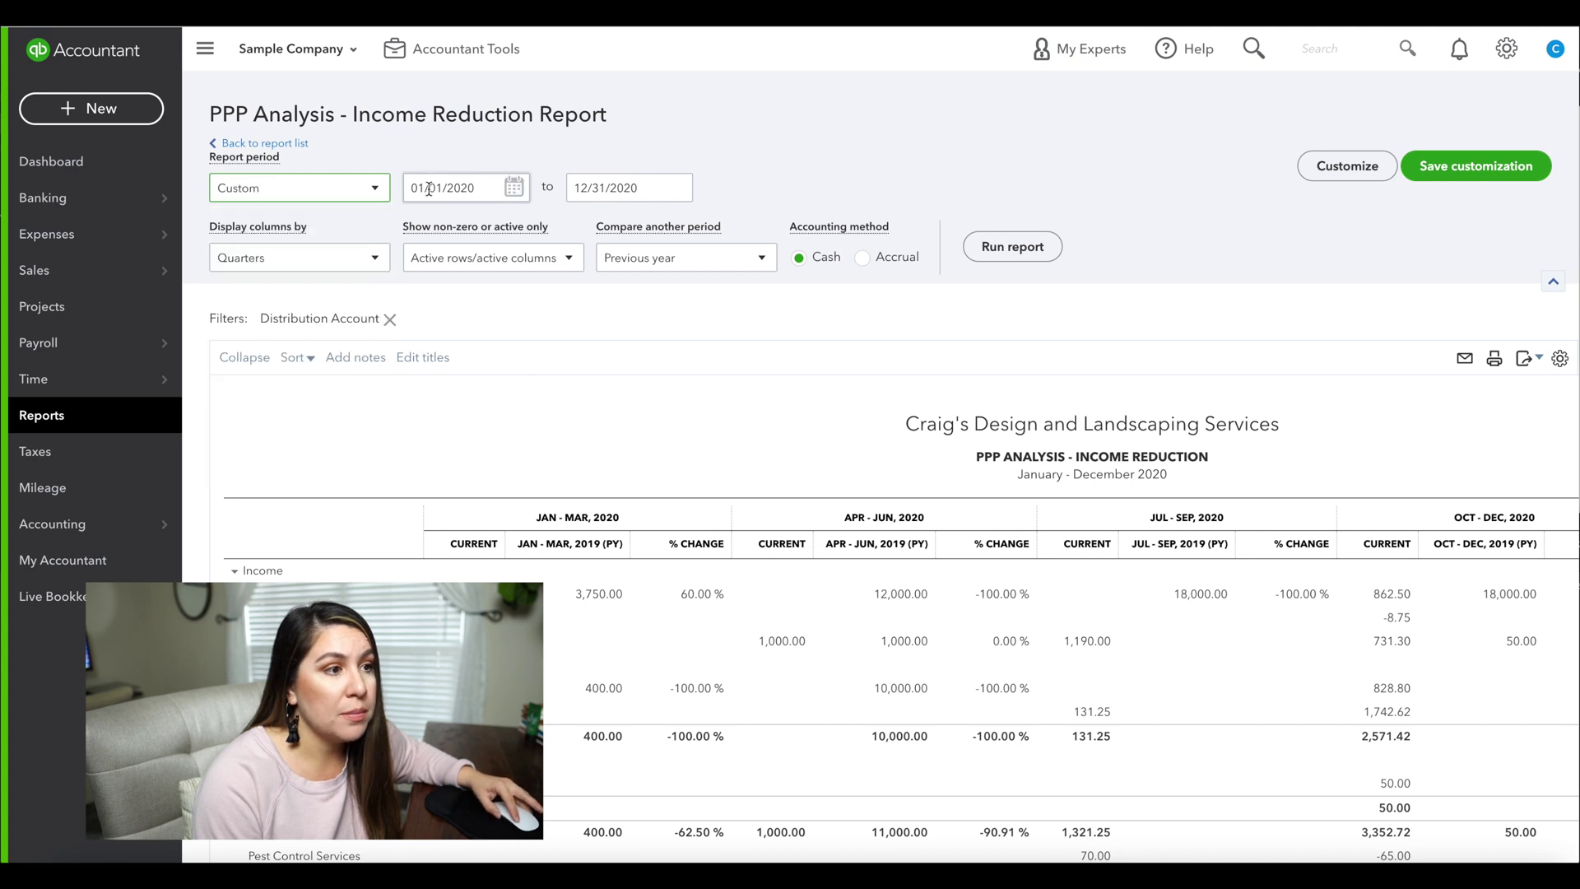
{"action": "left_click", "coordinate": [427, 187]}
{"action": "key", "text": "BackSpace"}
{"action": "type", "text": "7"}
{"action": "left_click", "coordinate": [586, 187]}
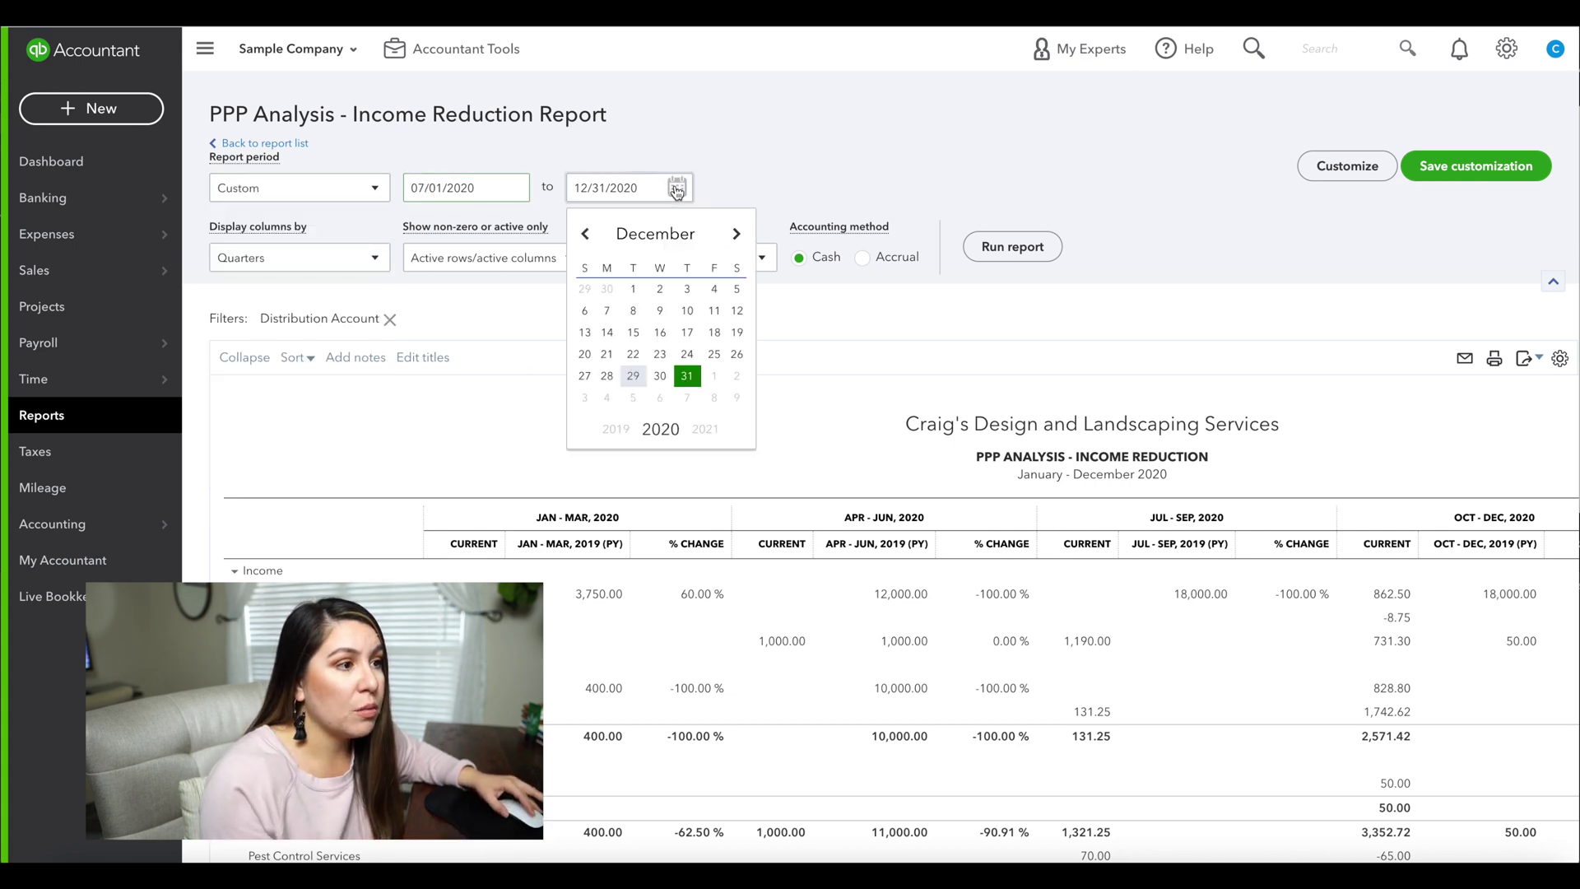
{"action": "left_click", "coordinate": [585, 235]}
{"action": "left_click", "coordinate": [585, 235]}
{"action": "left_click", "coordinate": [586, 237]}
{"action": "left_click", "coordinate": [661, 376]}
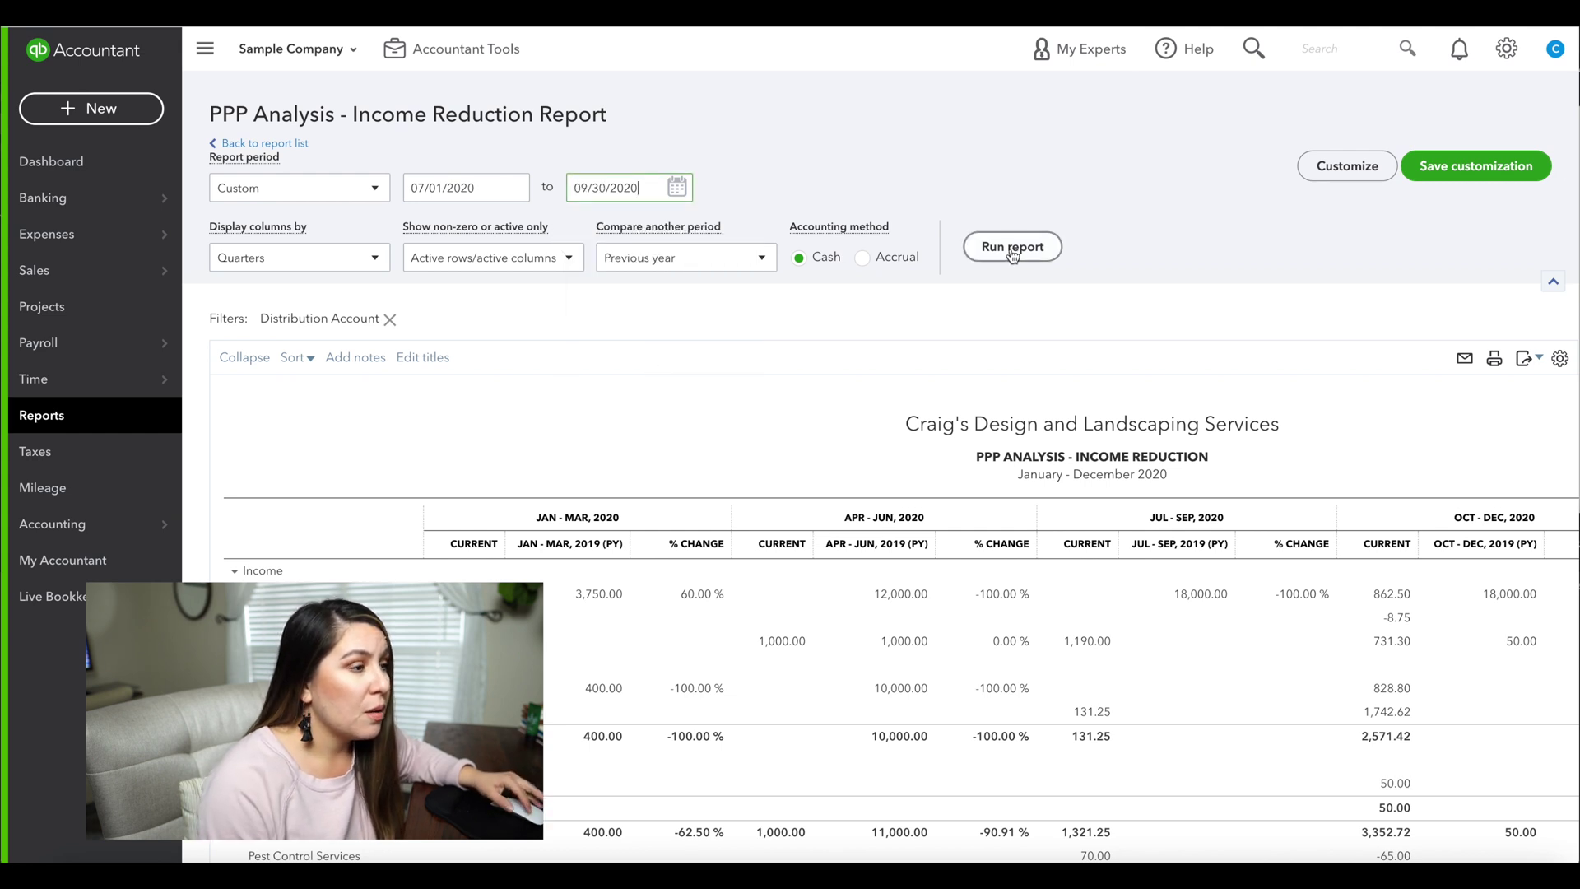
Step: Display columns as Total Only and rerun the report
{"action": "left_click", "coordinate": [337, 265]}
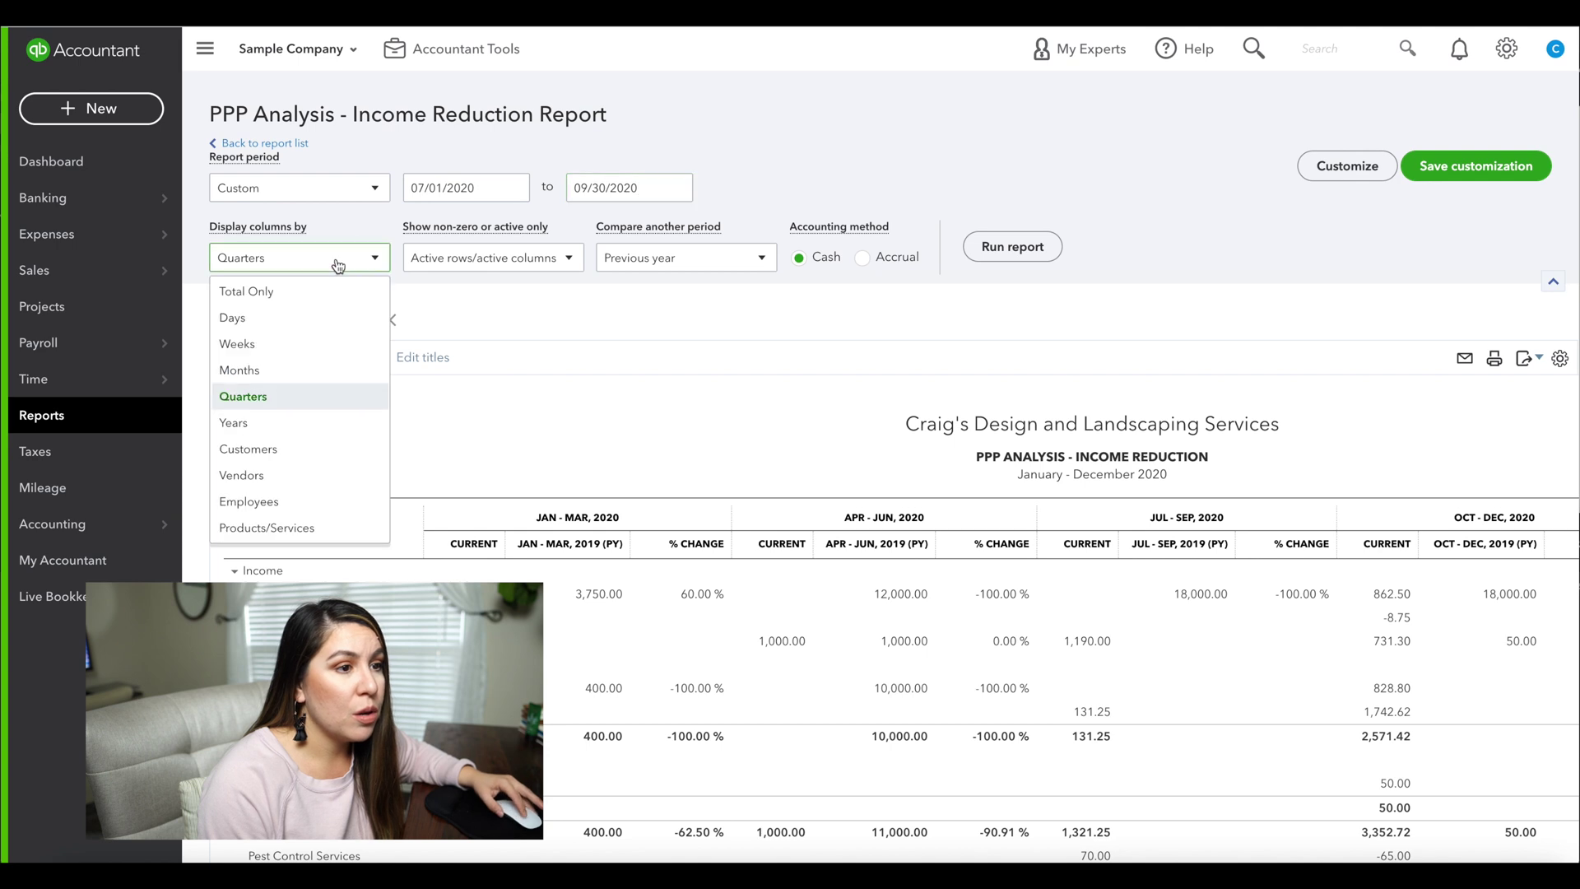
{"action": "left_click", "coordinate": [283, 291]}
{"action": "left_click", "coordinate": [1012, 246]}
Step: Highlight the Jul–Sep 2020 net income change of -92.27% versus 2019
{"action": "scroll", "coordinate": [1008, 243], "scroll_direction": "down", "scroll_amount": 2}
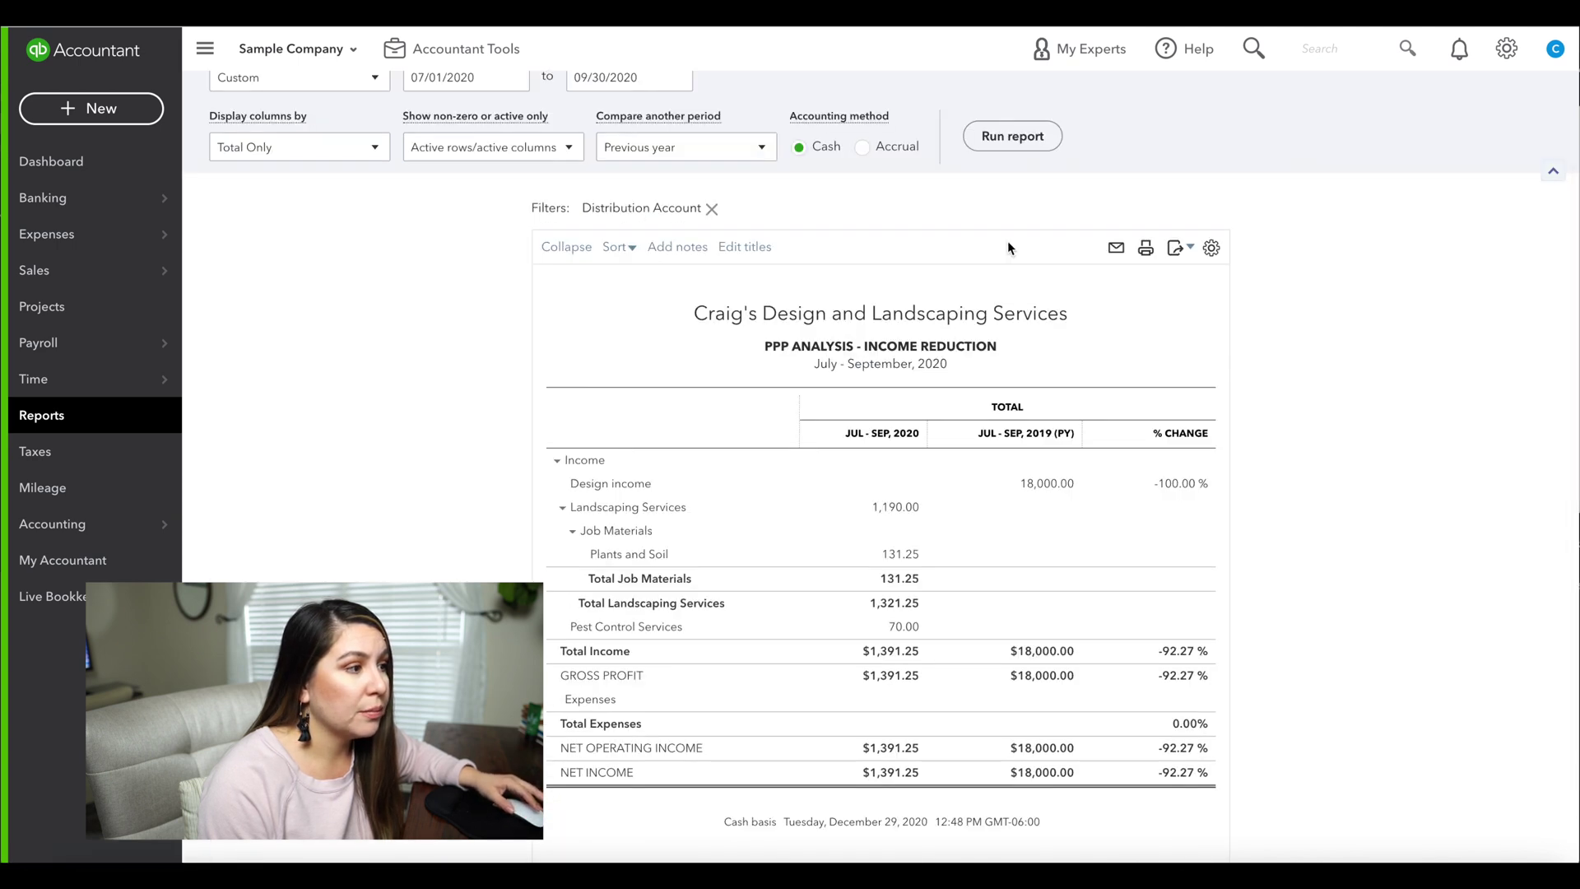
{"action": "scroll", "coordinate": [1022, 349], "scroll_direction": "up", "scroll_amount": 1}
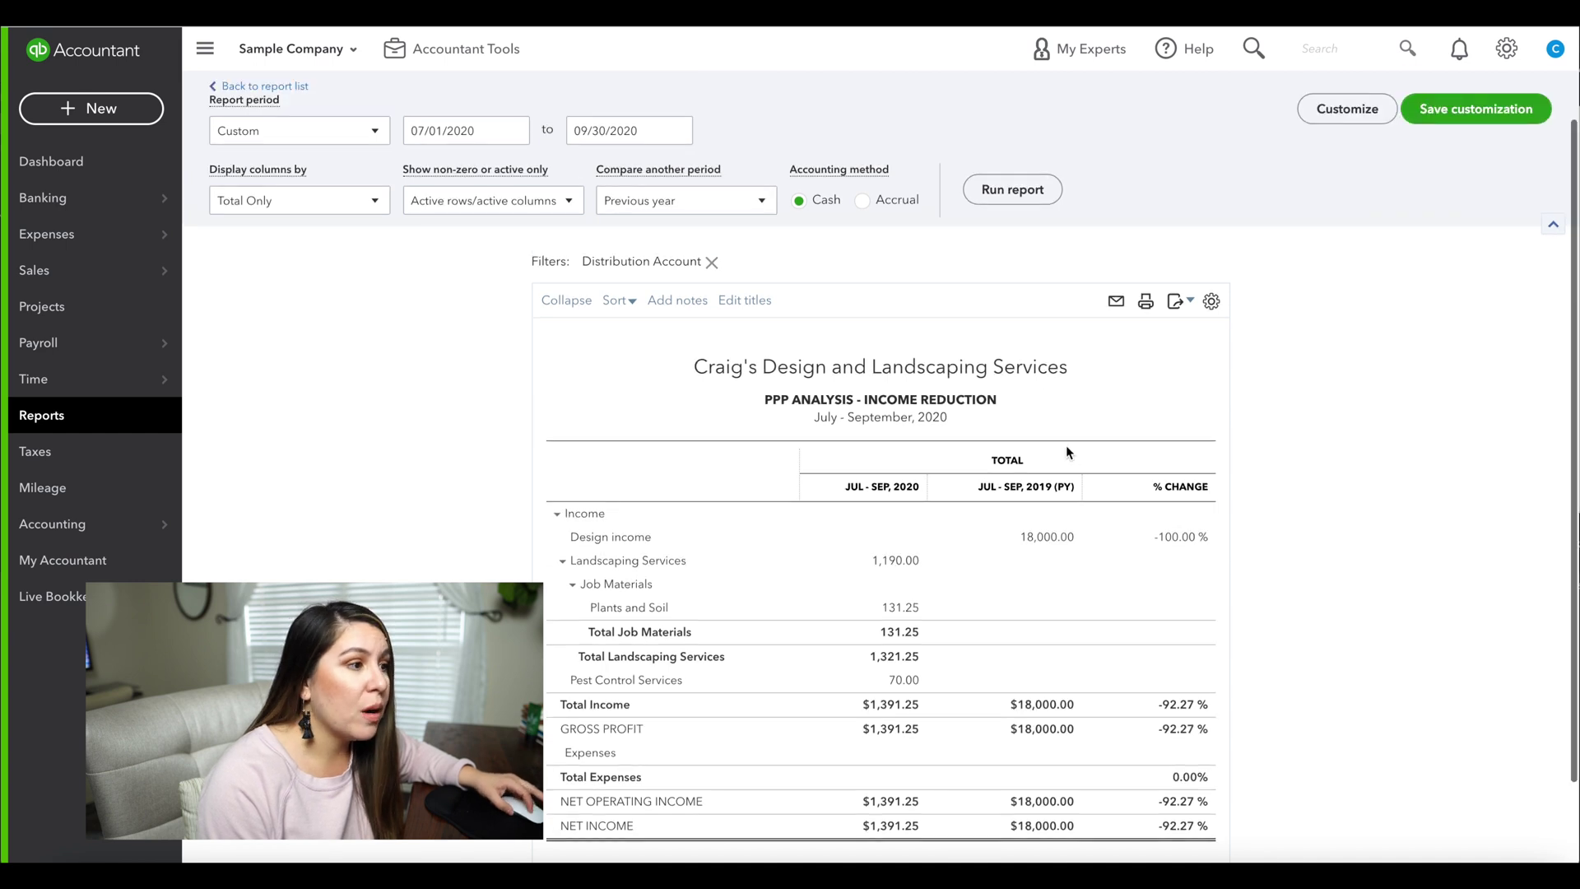
{"action": "scroll", "coordinate": [1064, 447], "scroll_direction": "down", "scroll_amount": 1}
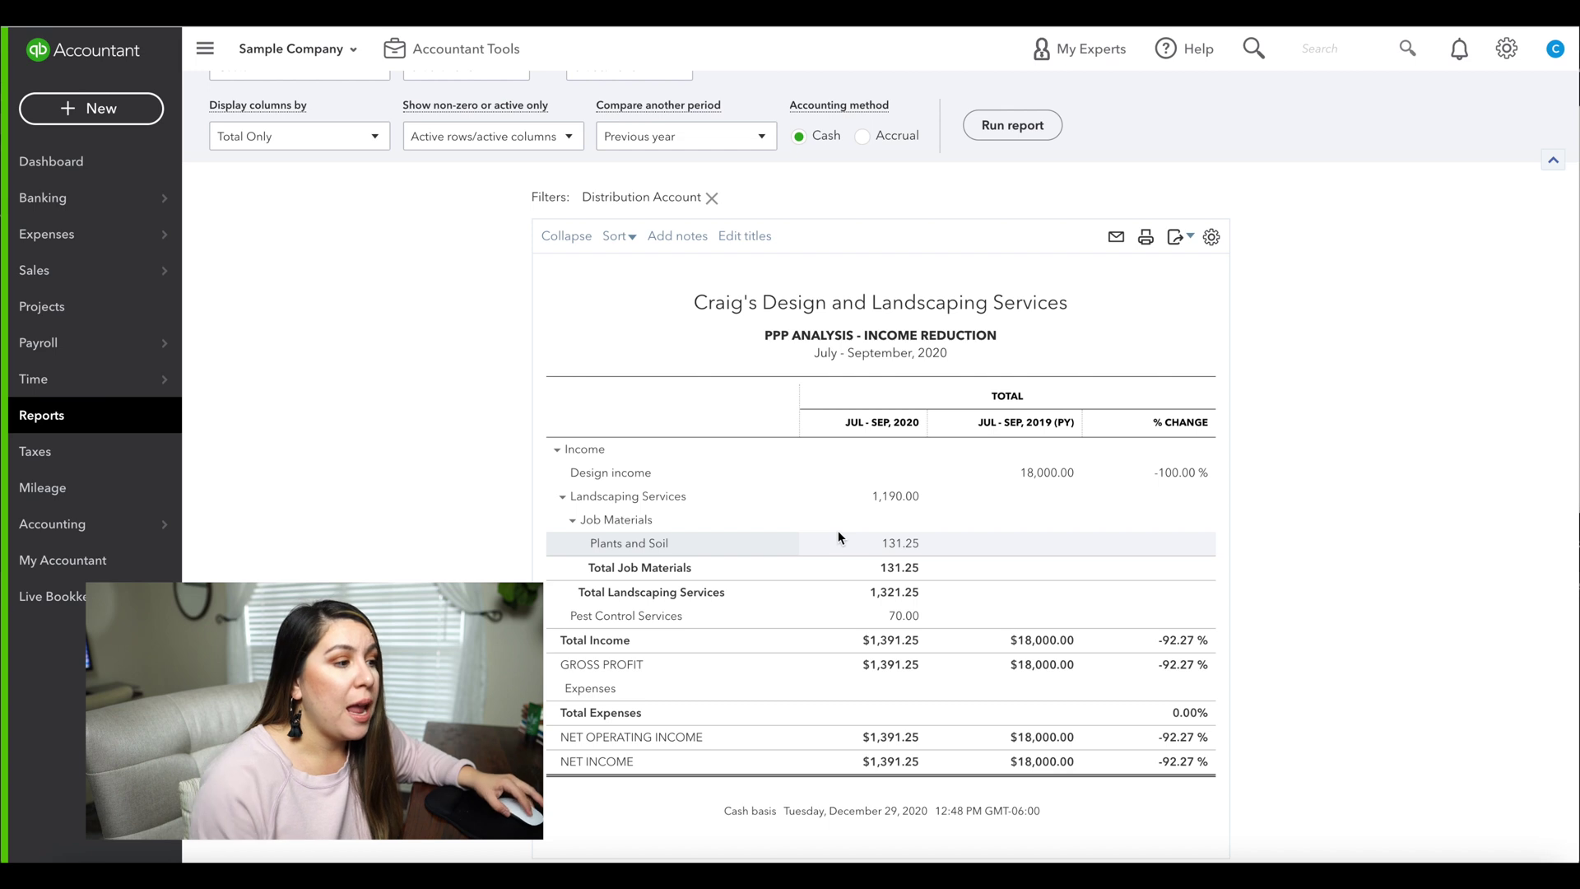
{"action": "left_click", "coordinate": [1157, 763]}
{"action": "left_click_drag", "start_coordinate": [1157, 763], "coordinate": [1203, 760]}
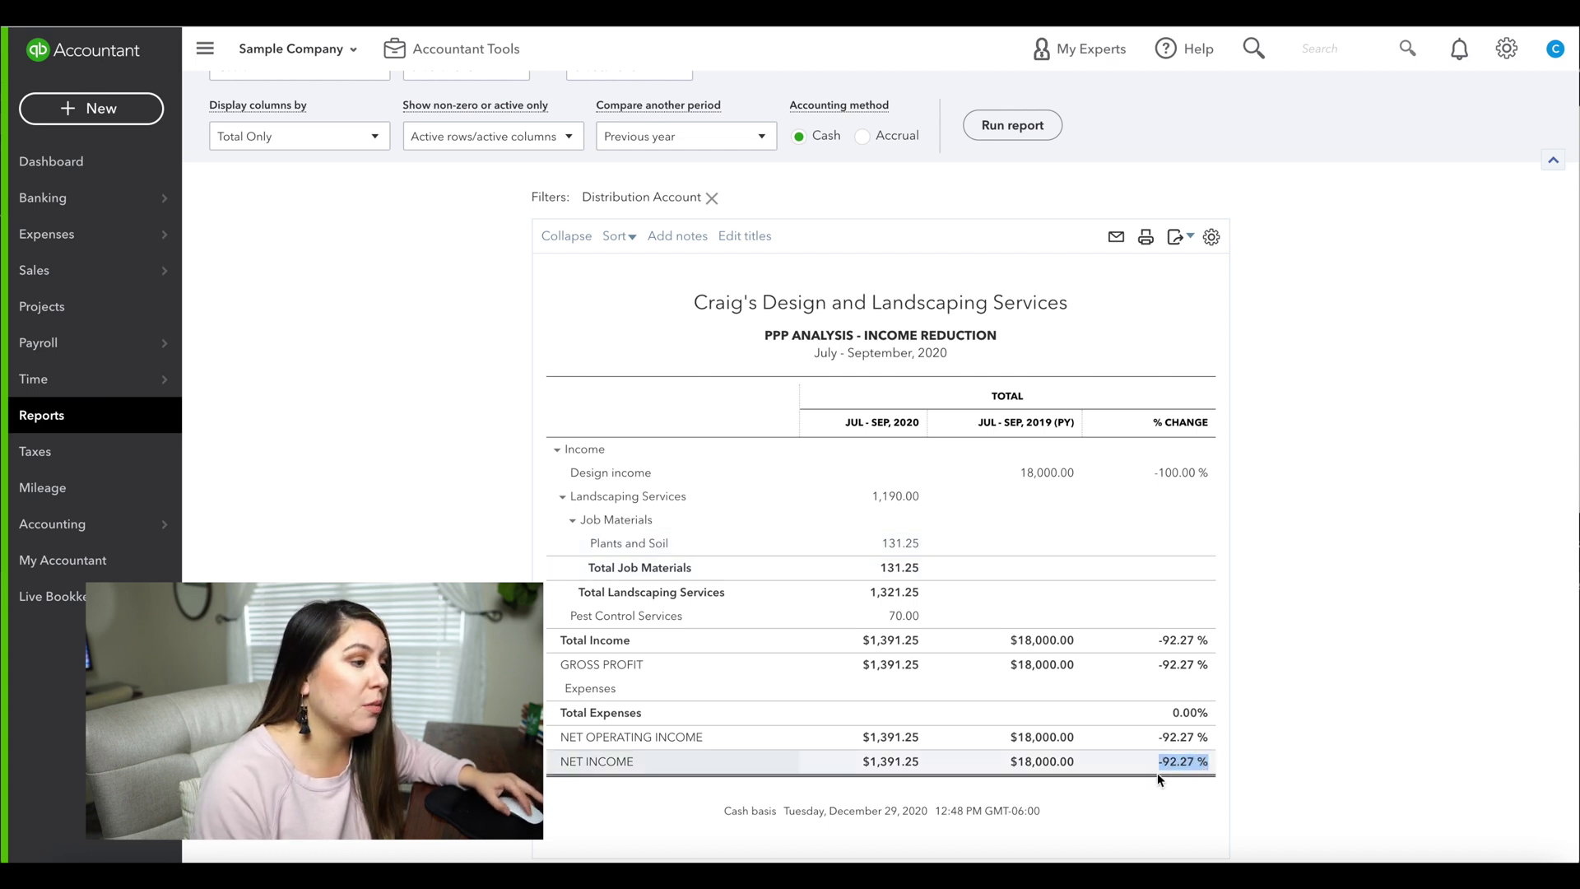
{"action": "scroll", "coordinate": [1152, 768], "scroll_direction": "up", "scroll_amount": 2}
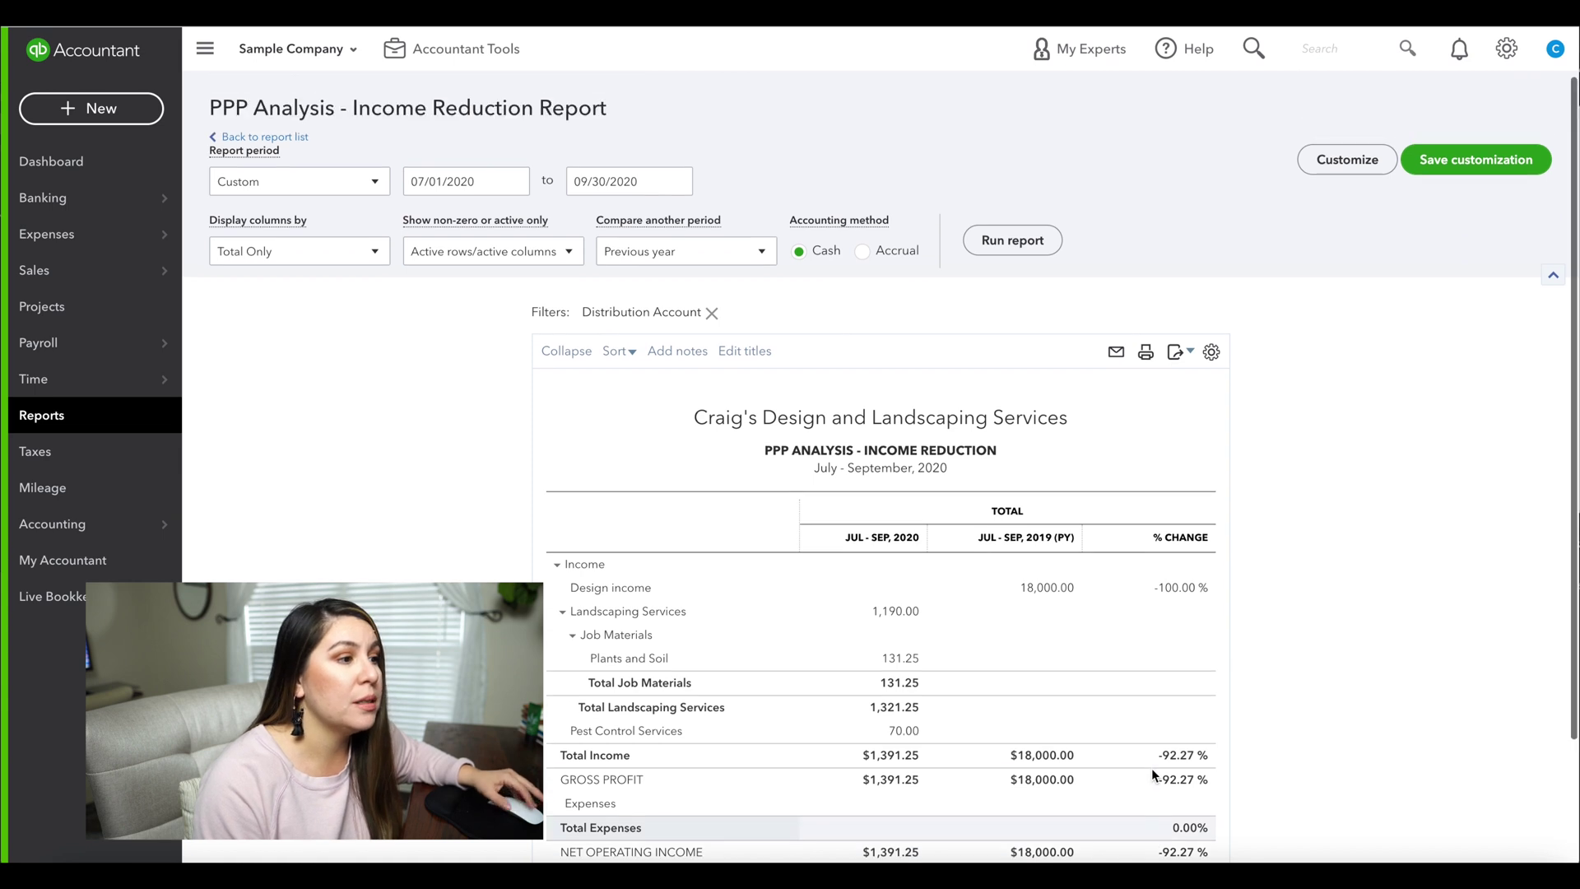
{"action": "scroll", "coordinate": [1050, 487], "scroll_direction": "up", "scroll_amount": 1}
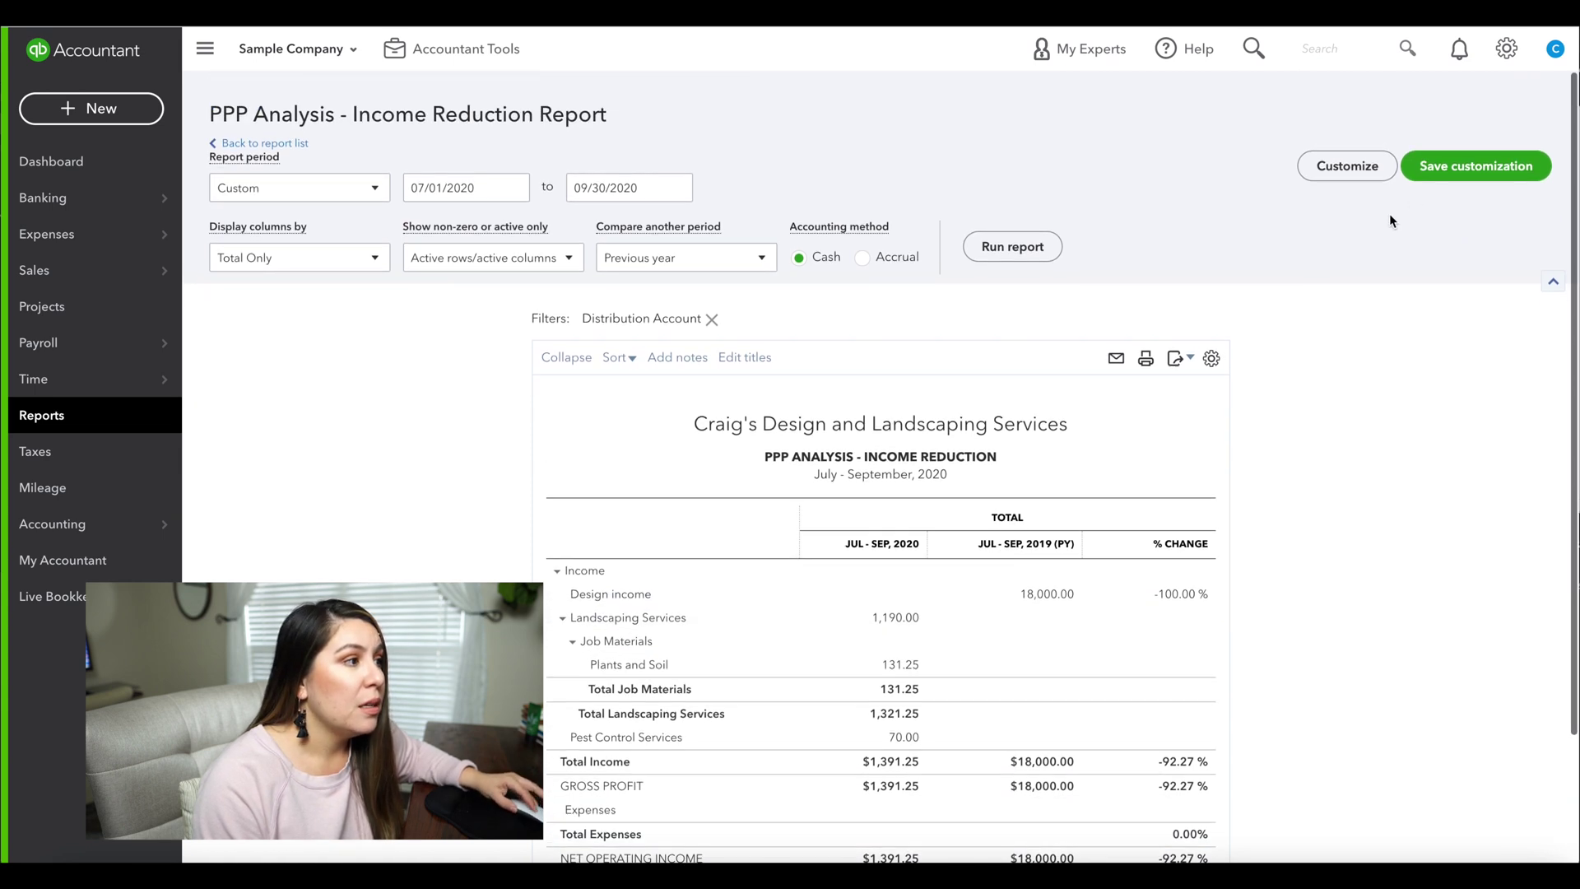
Step: Save this version as custom report 'PPP Analysis - Q3 Income Reduction' and return to Custom reports
{"action": "left_click", "coordinate": [1455, 171]}
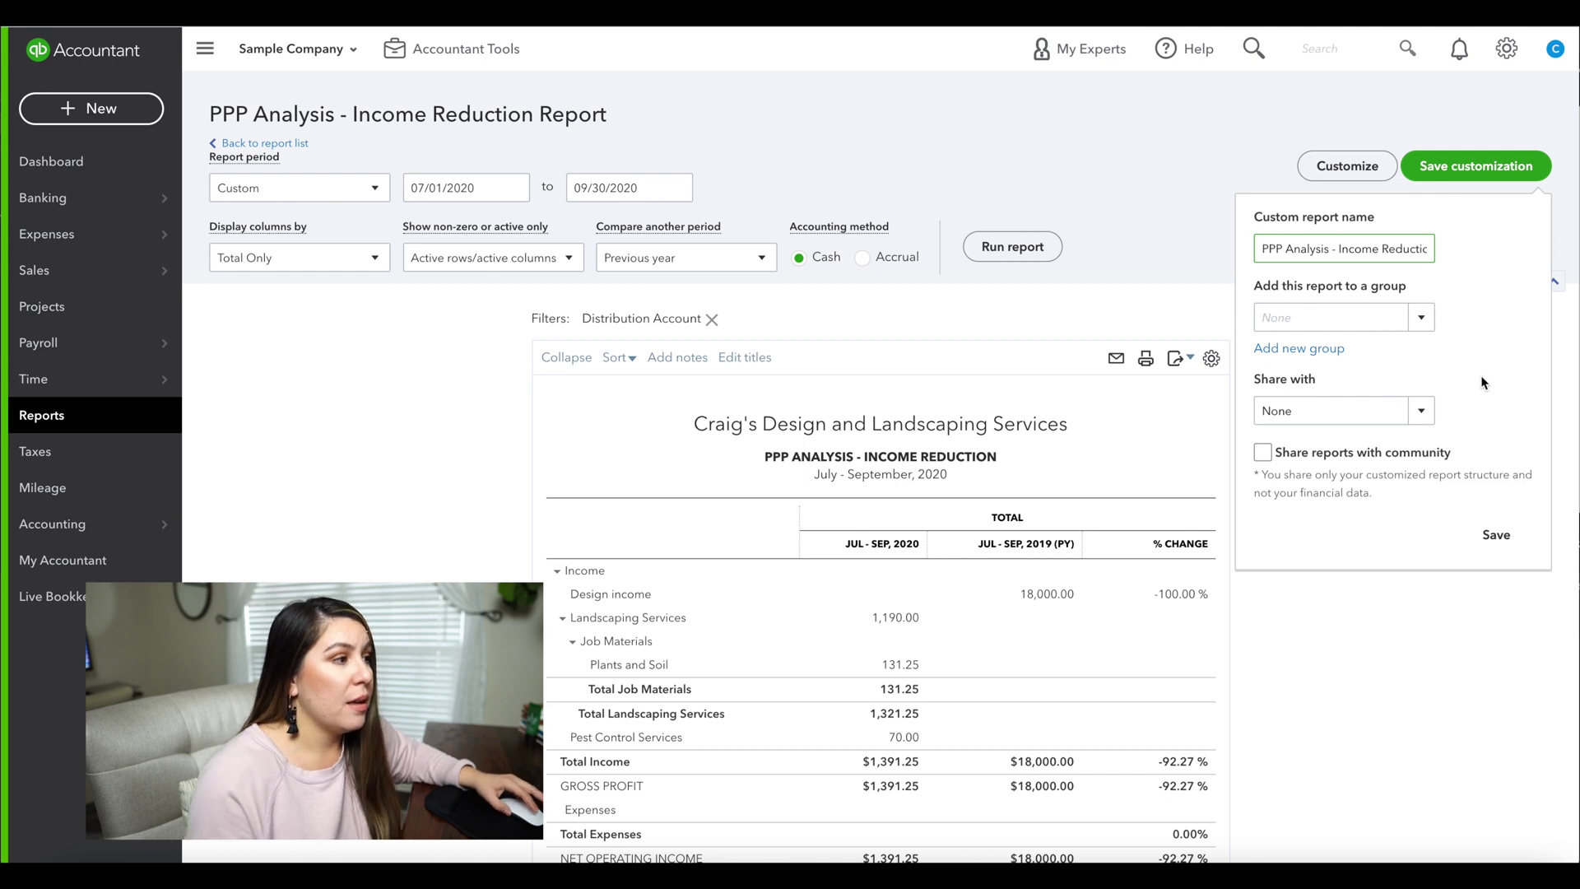
{"action": "left_click", "coordinate": [1404, 245]}
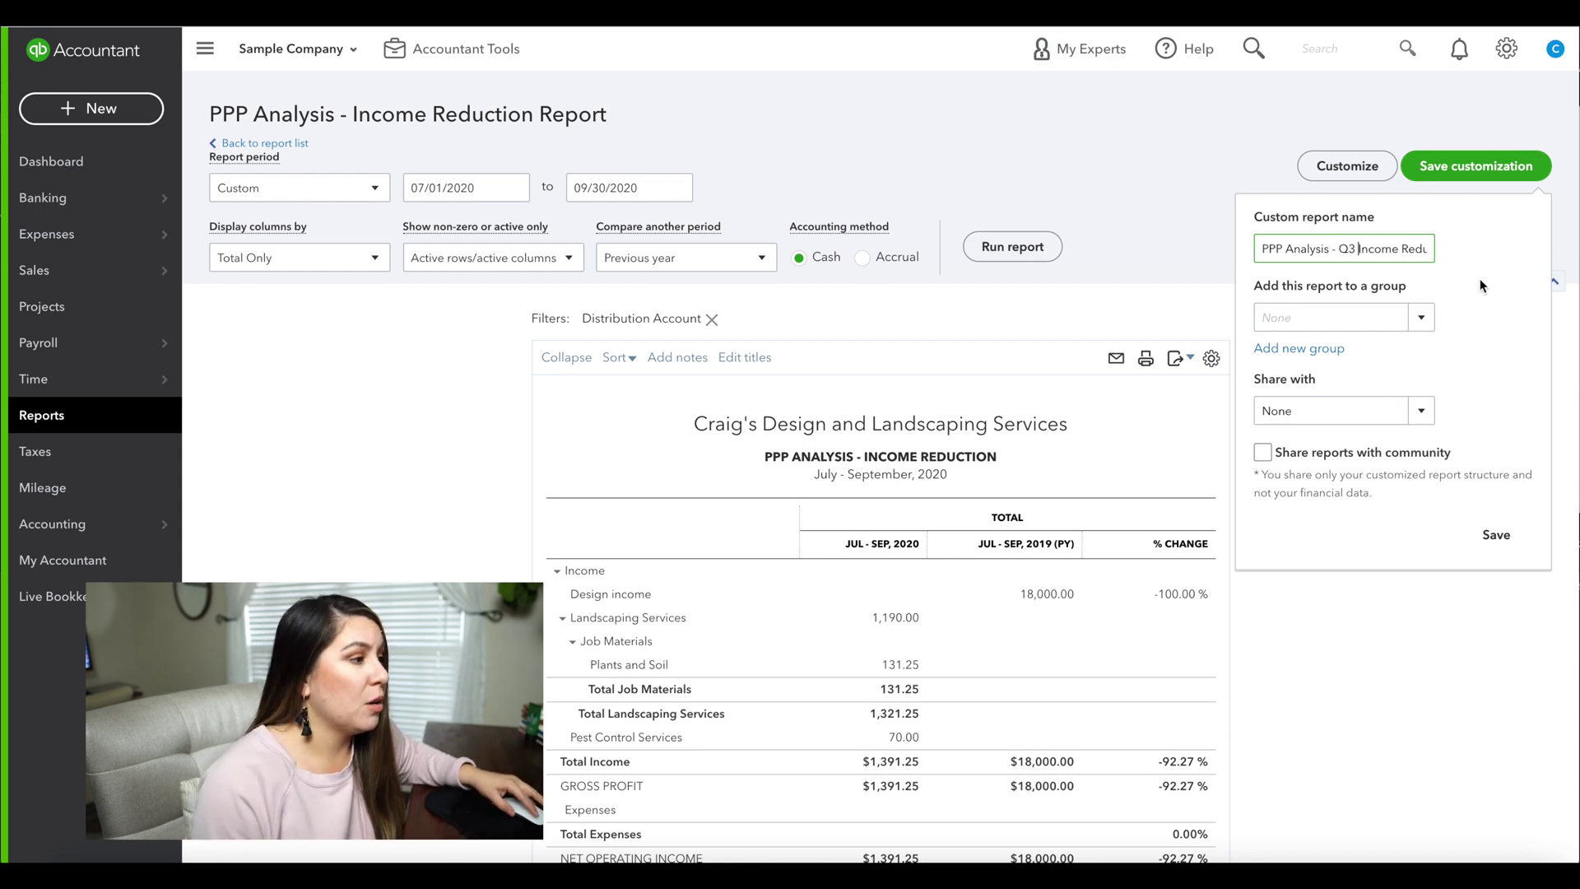
{"action": "left_click", "coordinate": [1498, 537]}
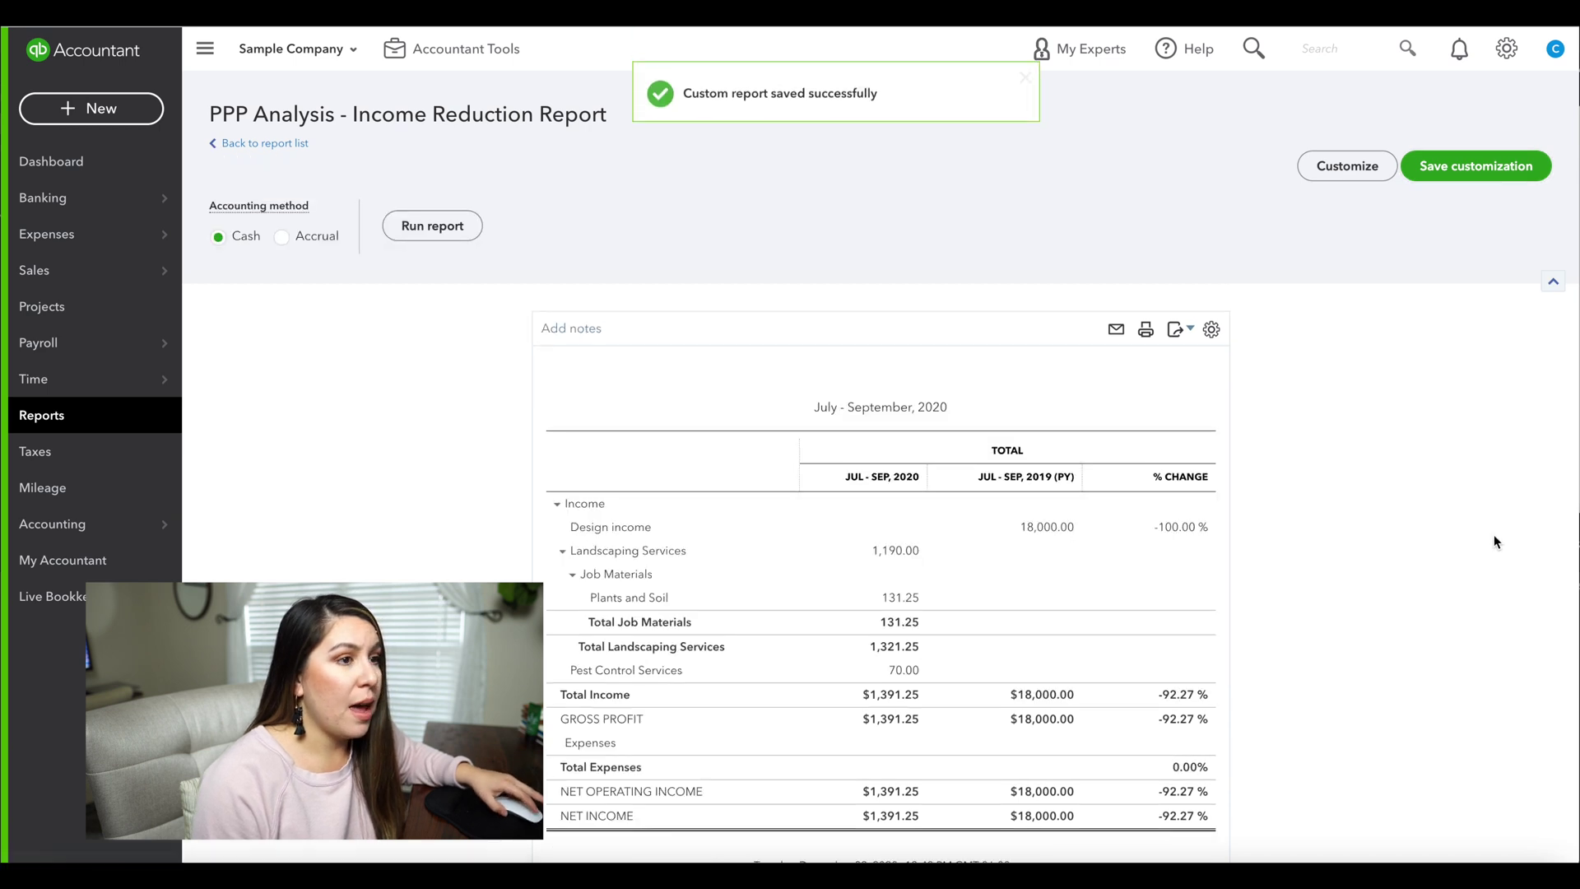
{"action": "left_click", "coordinate": [31, 415]}
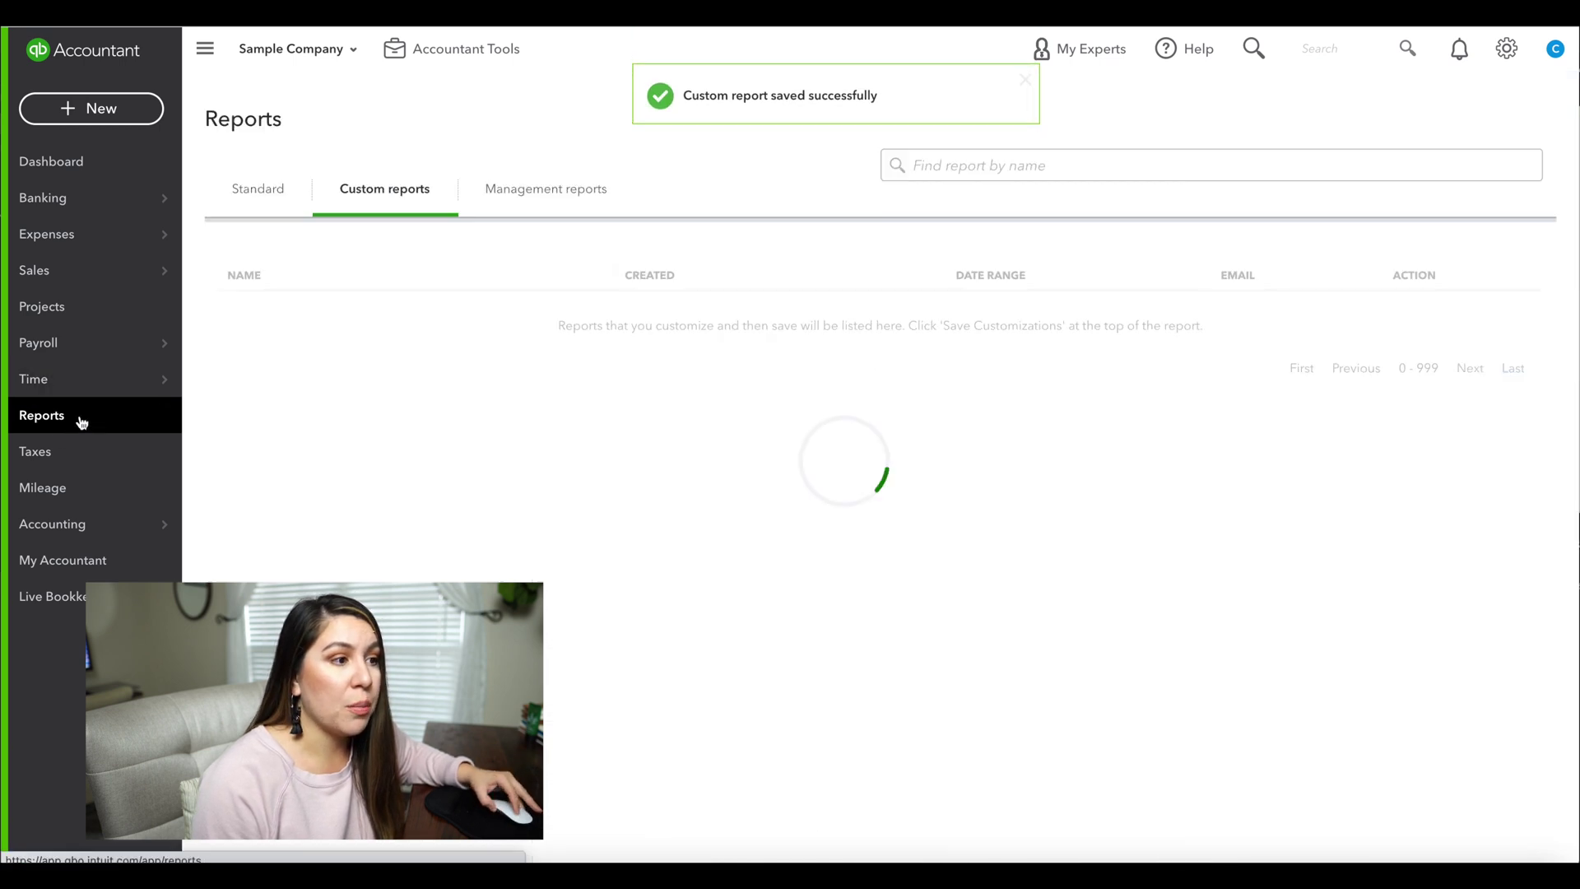